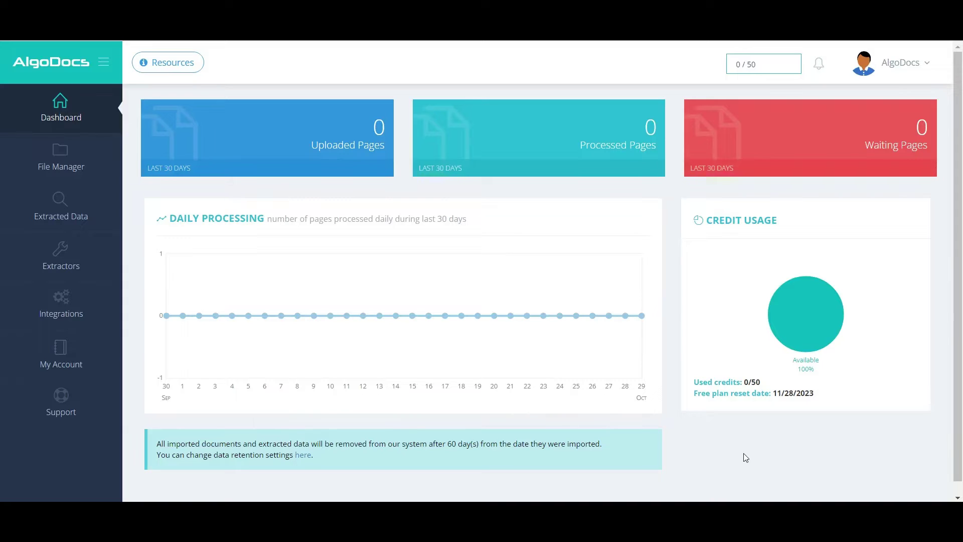
# - Open the File Manager and check the Invoices folder's Convert-to-editable output file types without converting
pyautogui.click(72, 152)
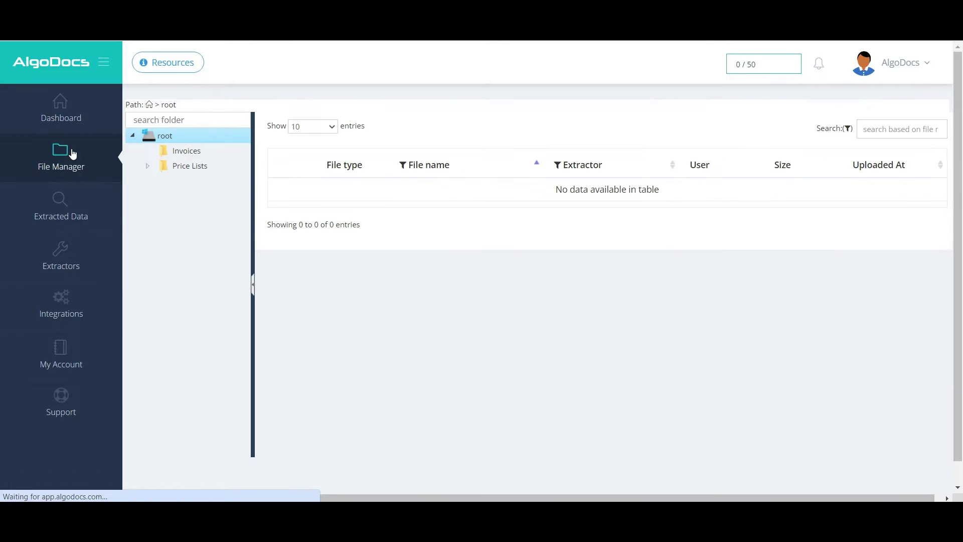
pyautogui.rightClick(179, 149)
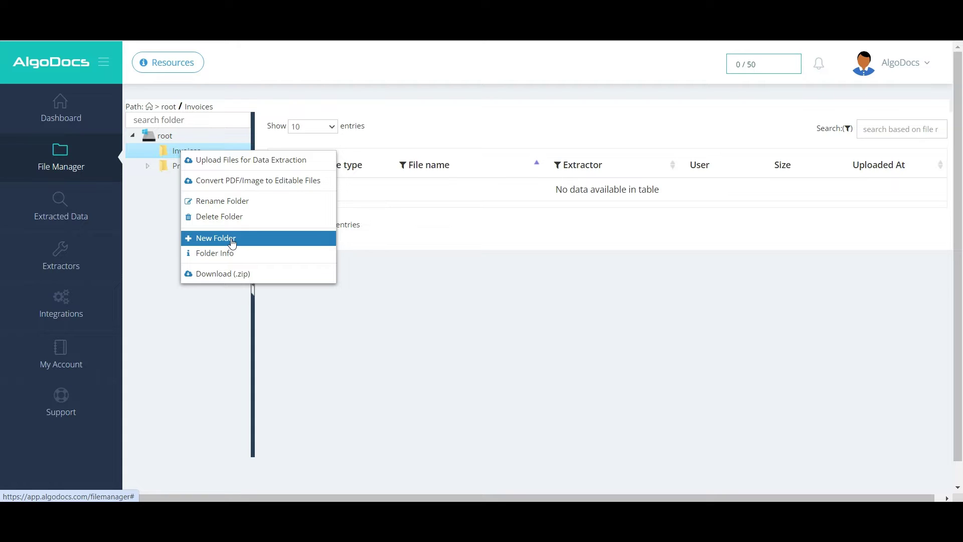
pyautogui.click(250, 181)
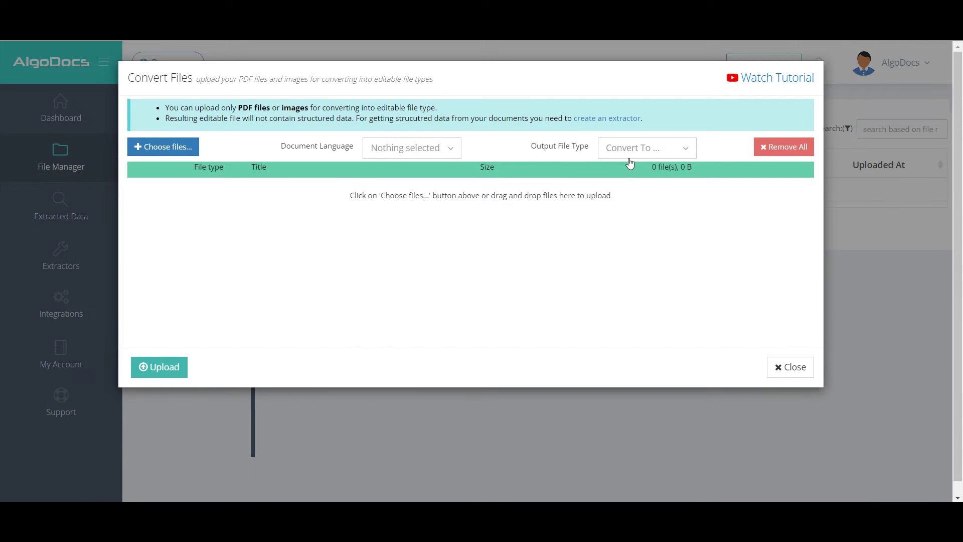
pyautogui.click(638, 149)
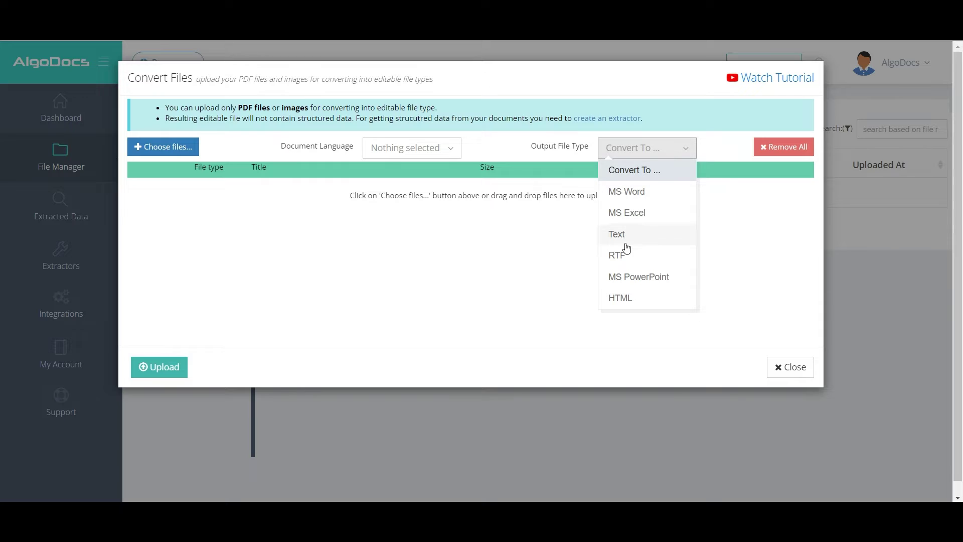
pyautogui.click(534, 244)
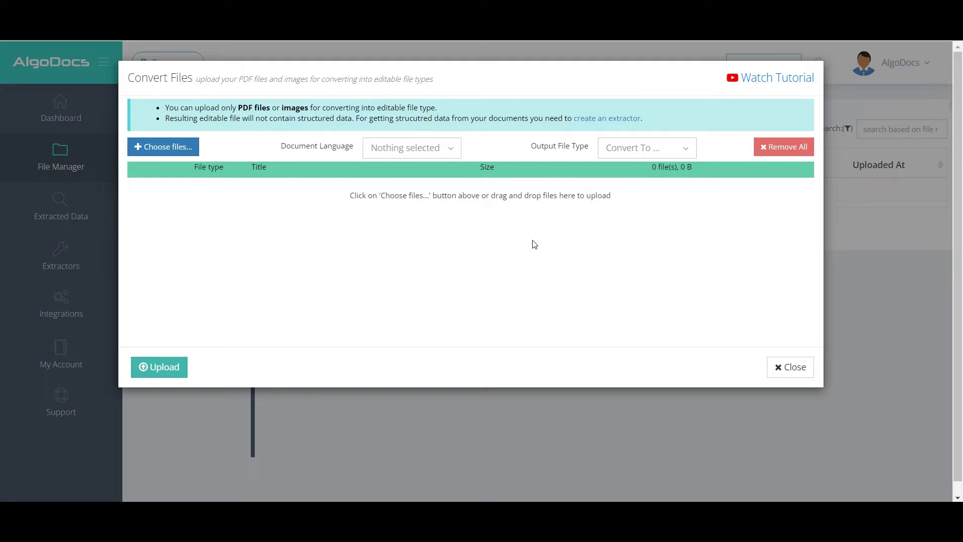
pyautogui.click(790, 368)
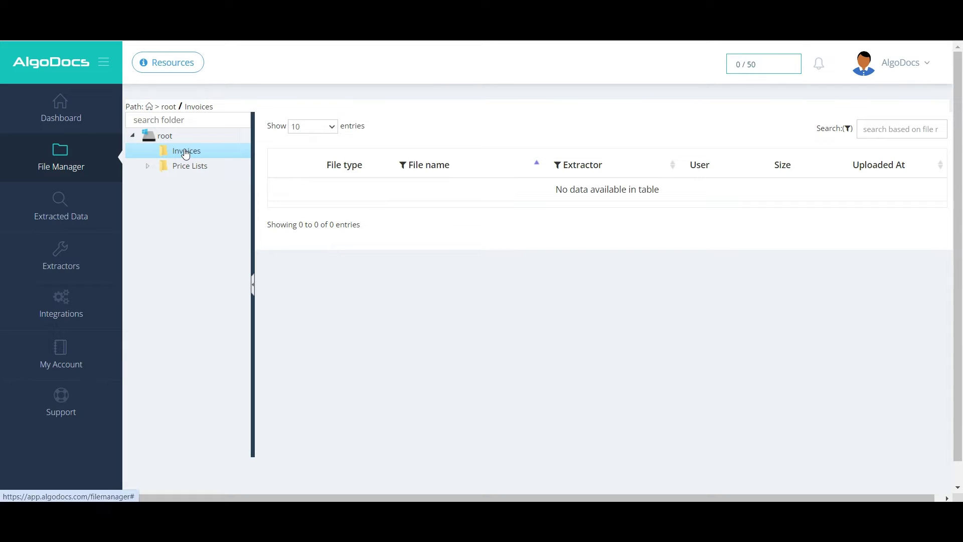
# - Check the Extractor choices in the Invoices Upload for Data Extraction dialog, then close it
pyautogui.rightClick(185, 150)
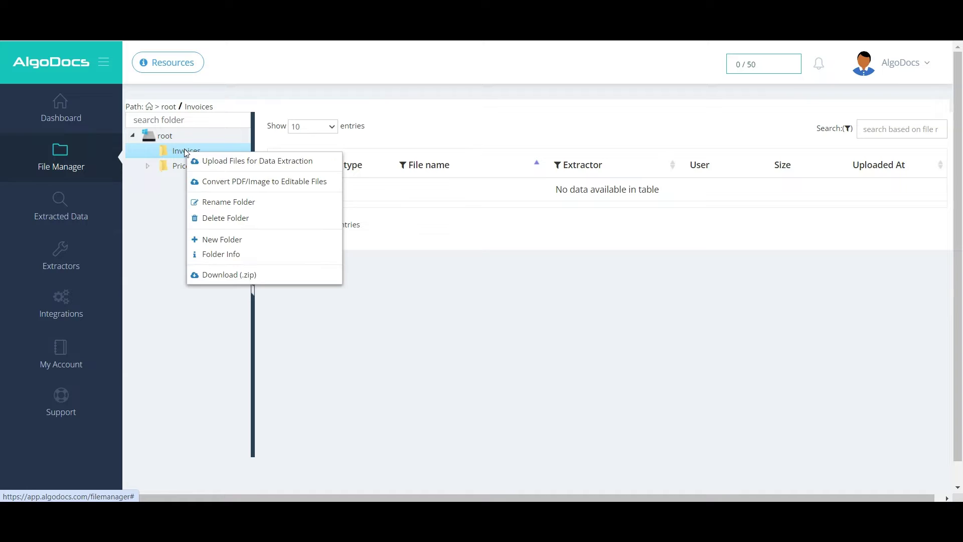
pyautogui.click(224, 162)
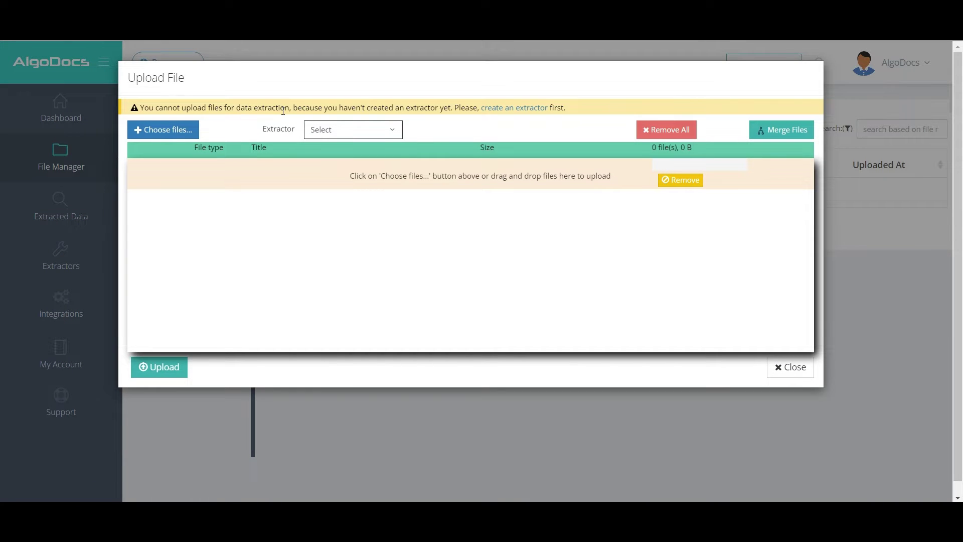
pyautogui.click(318, 131)
pyautogui.click(418, 246)
pyautogui.click(788, 370)
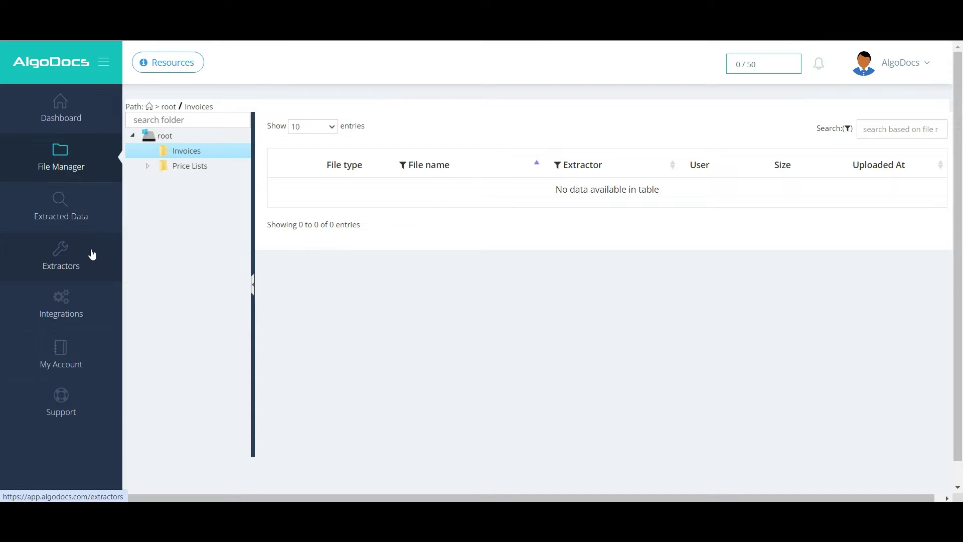
# - Create the 'Patient Information' extractor using sample_1.png from Desktop/files as its sample
pyautogui.click(92, 254)
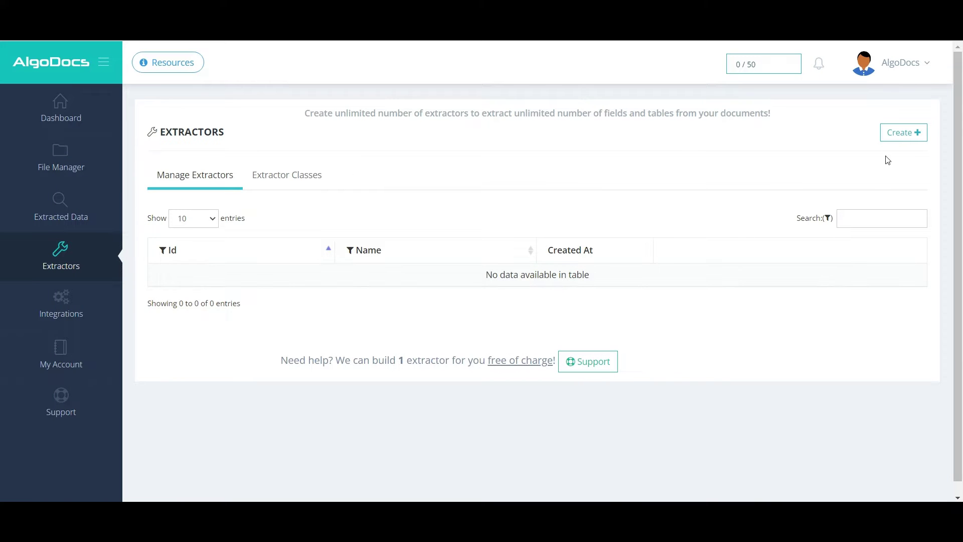
pyautogui.click(901, 133)
pyautogui.write('Patient Information')
pyautogui.click(292, 197)
pyautogui.click(279, 119)
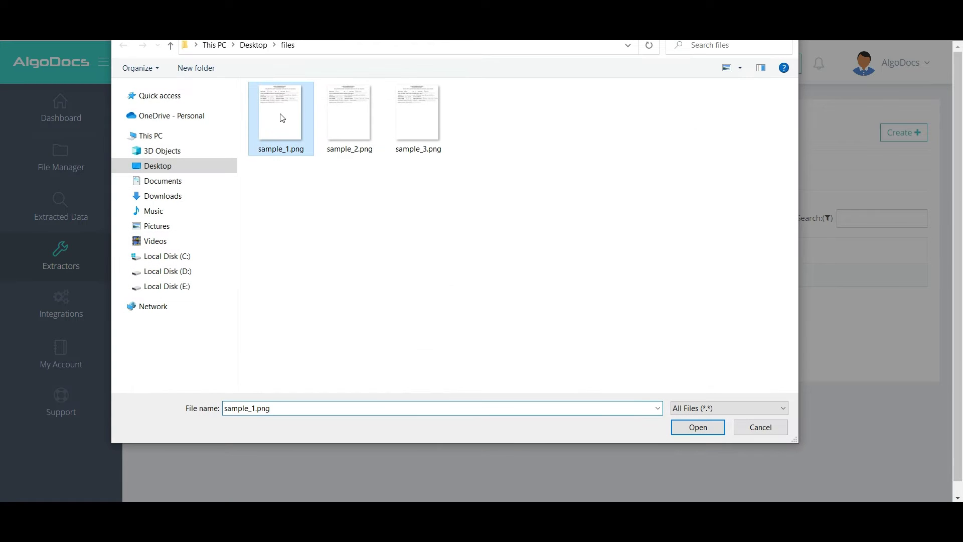
pyautogui.click(695, 426)
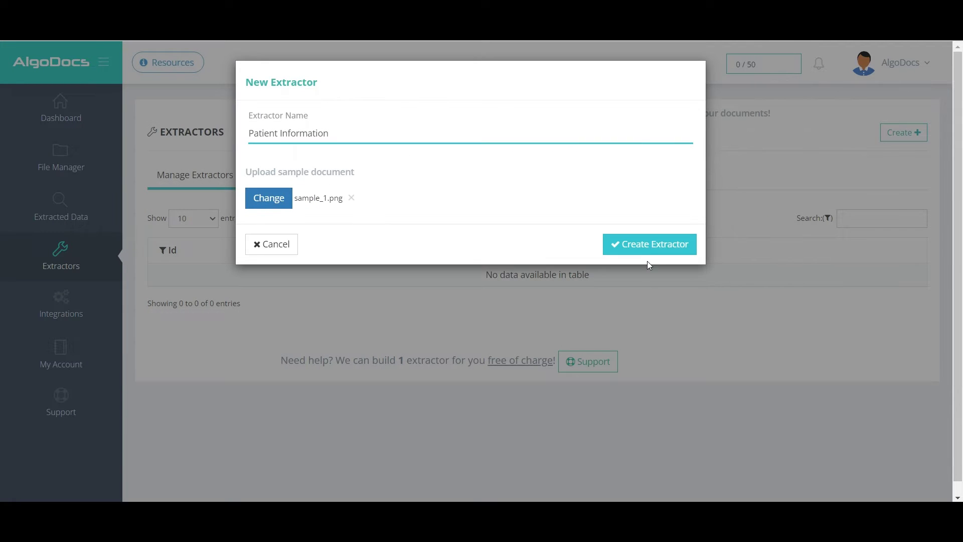
pyautogui.click(647, 243)
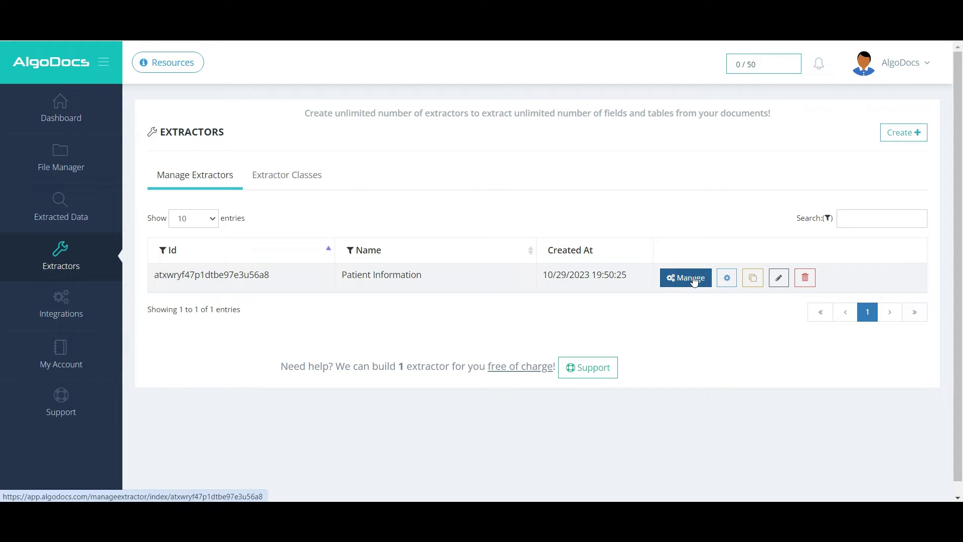
# - Edit the Patient Information extractor and add a new Form Data Extraction field
pyautogui.click(693, 282)
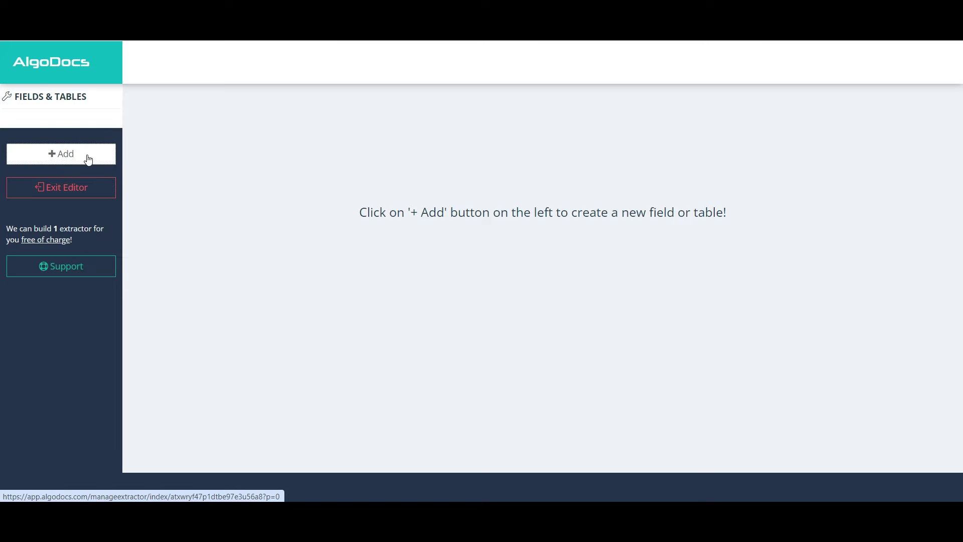
pyautogui.click(88, 158)
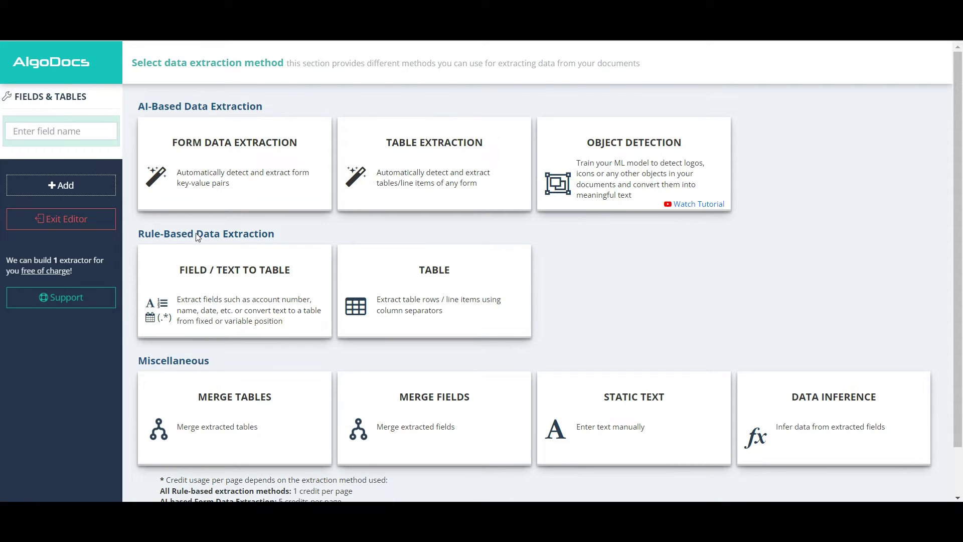
pyautogui.click(274, 161)
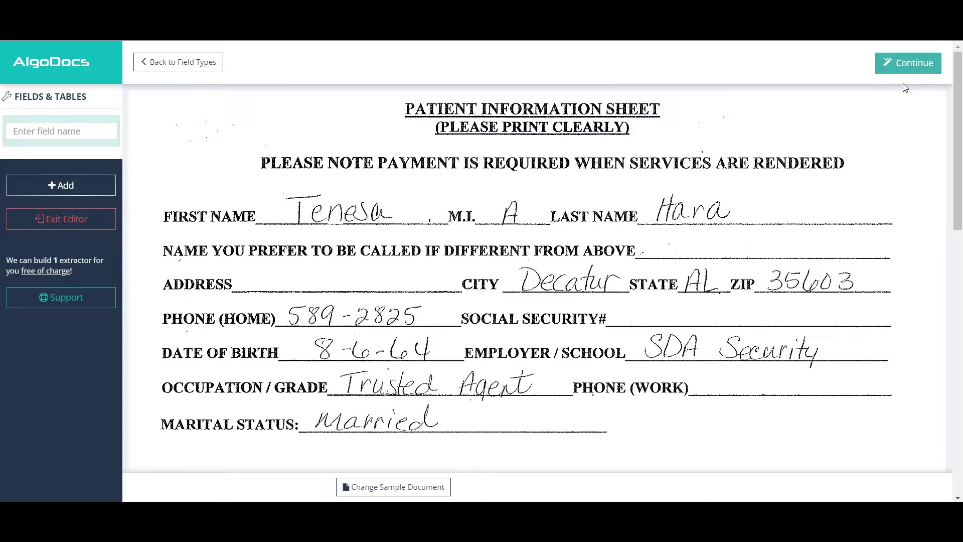
# - Add a Keep Rows filter keeping only rows that contain 'first name'
pyautogui.click(914, 67)
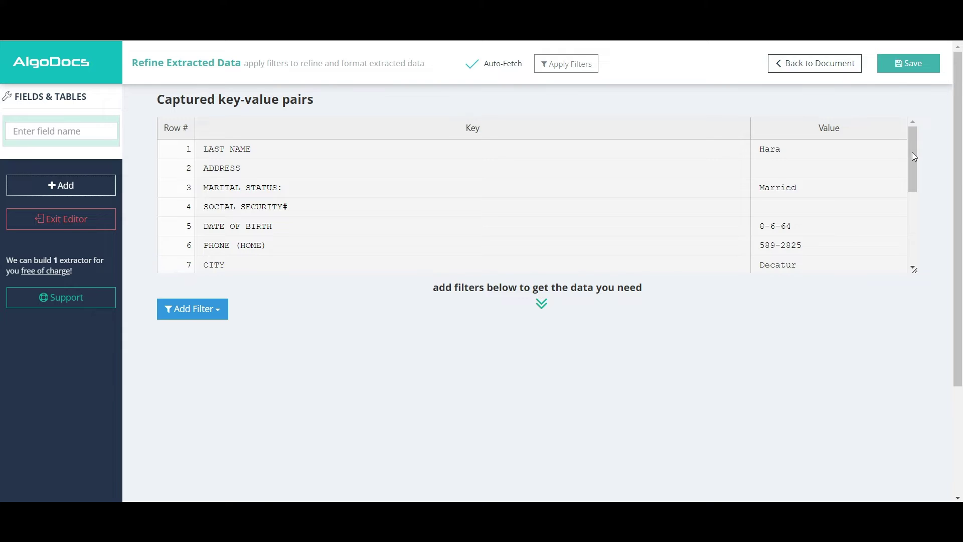
pyautogui.moveTo(911, 152)
pyautogui.mouseDown()
pyautogui.moveTo(903, 229)
pyautogui.moveTo(909, 145)
pyautogui.mouseUp()
pyautogui.scroll(-1, 327, 346)
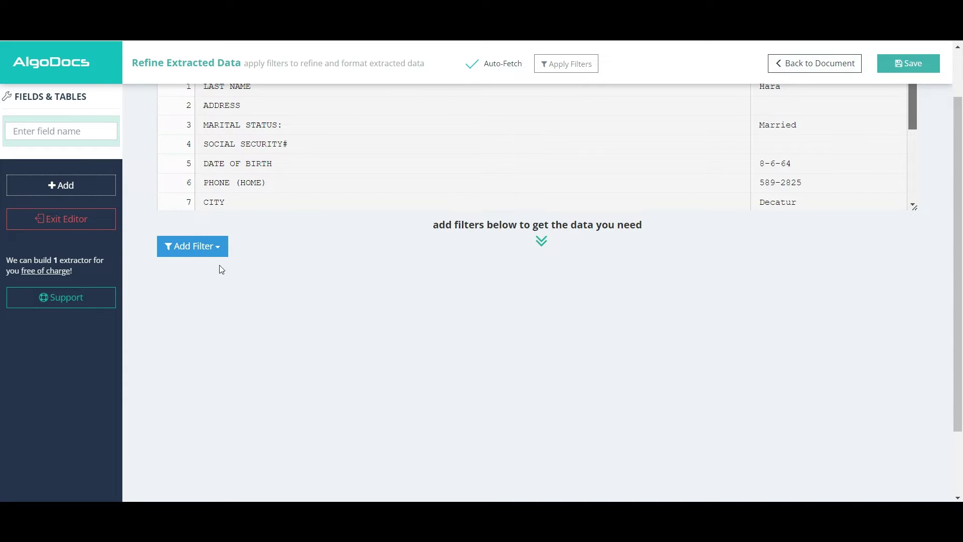
pyautogui.click(208, 248)
pyautogui.moveTo(213, 271)
pyautogui.click(378, 272)
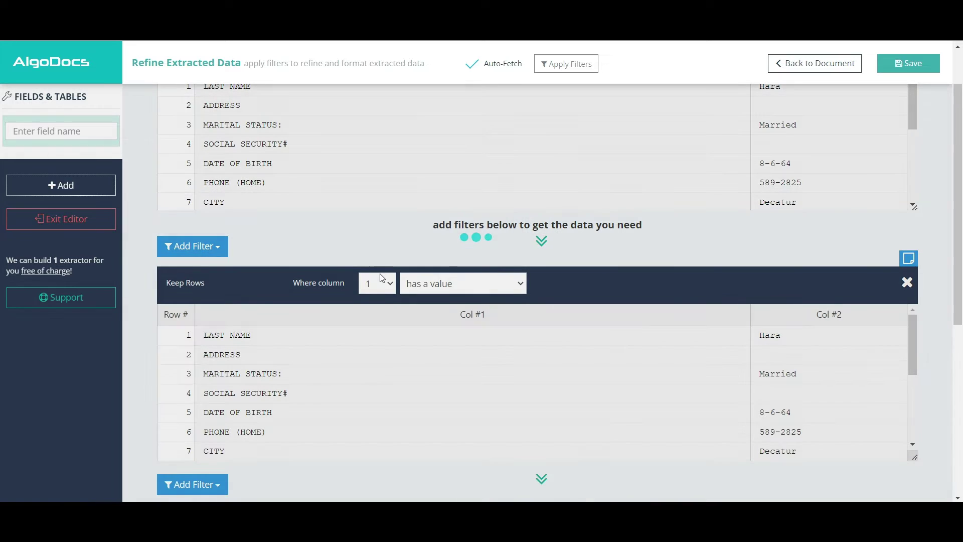
pyautogui.click(440, 285)
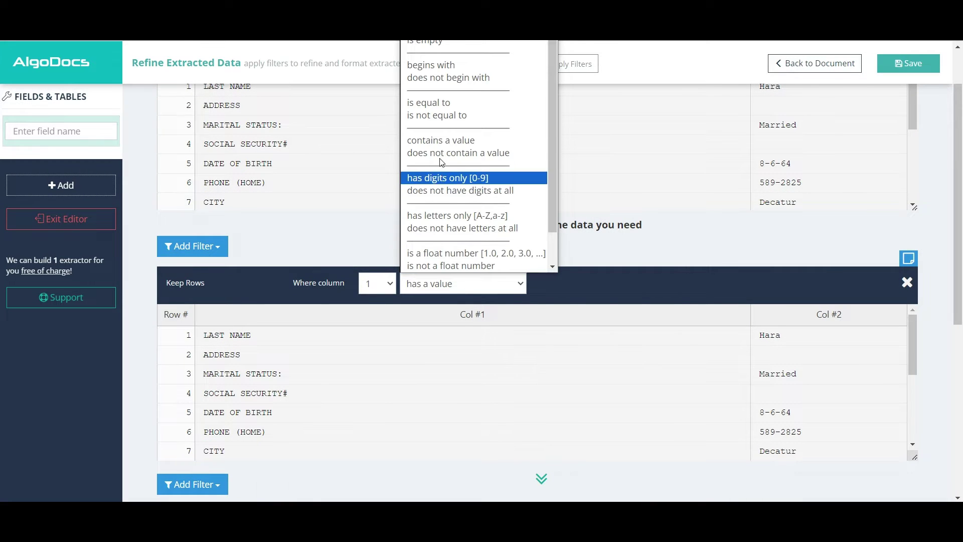
pyautogui.click(441, 141)
pyautogui.click(595, 282)
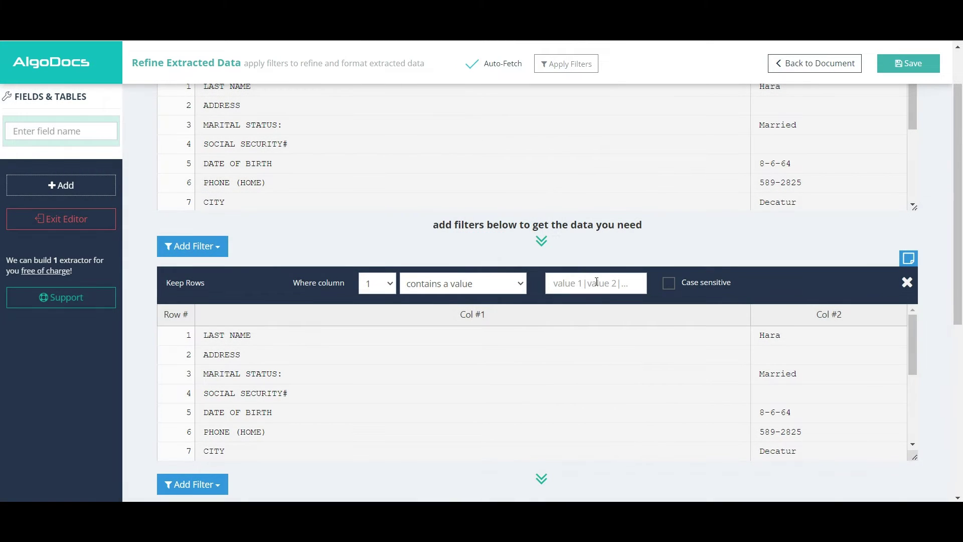
pyautogui.write('first name')
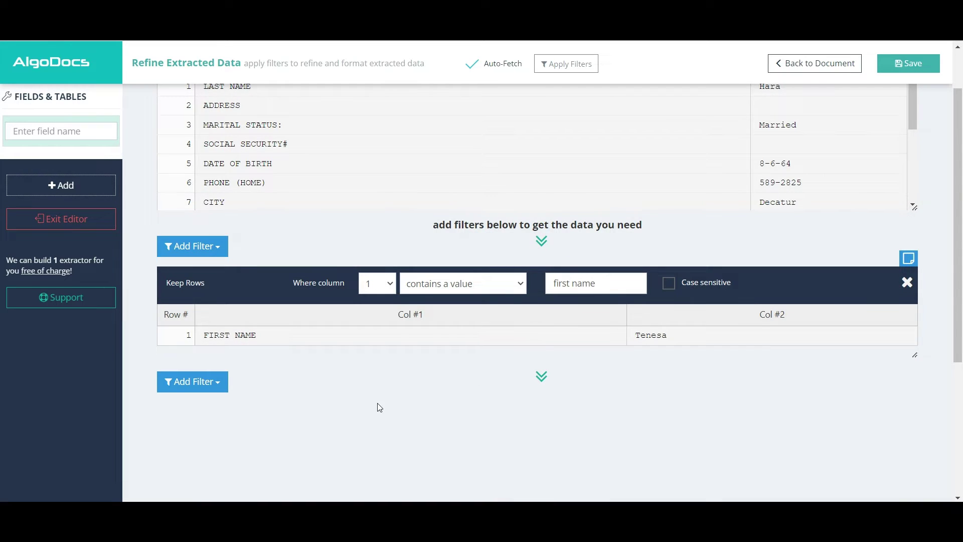
# - Remove the key column, convert the result to text, and save the field as 'Name'
pyautogui.scroll(-4, 379, 407)
pyautogui.click(192, 194)
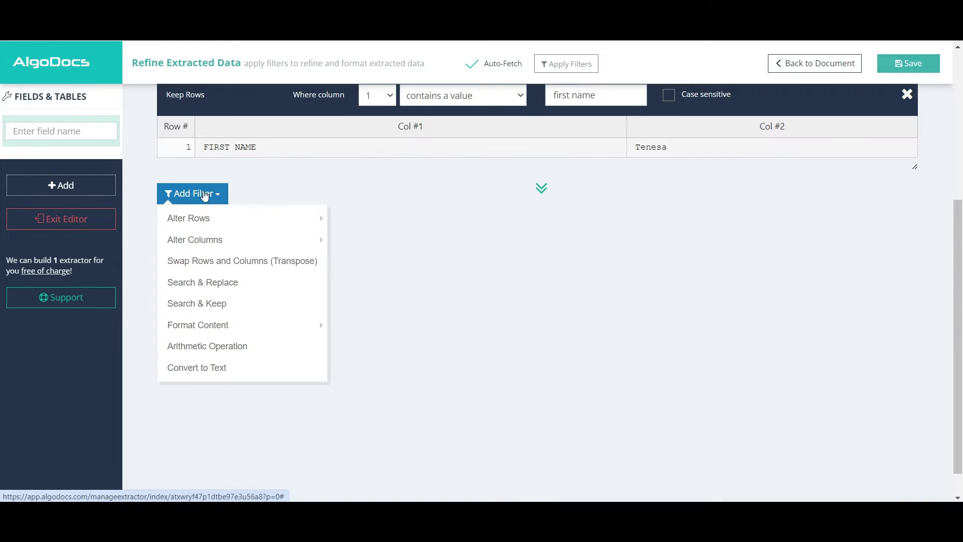
pyautogui.moveTo(208, 240)
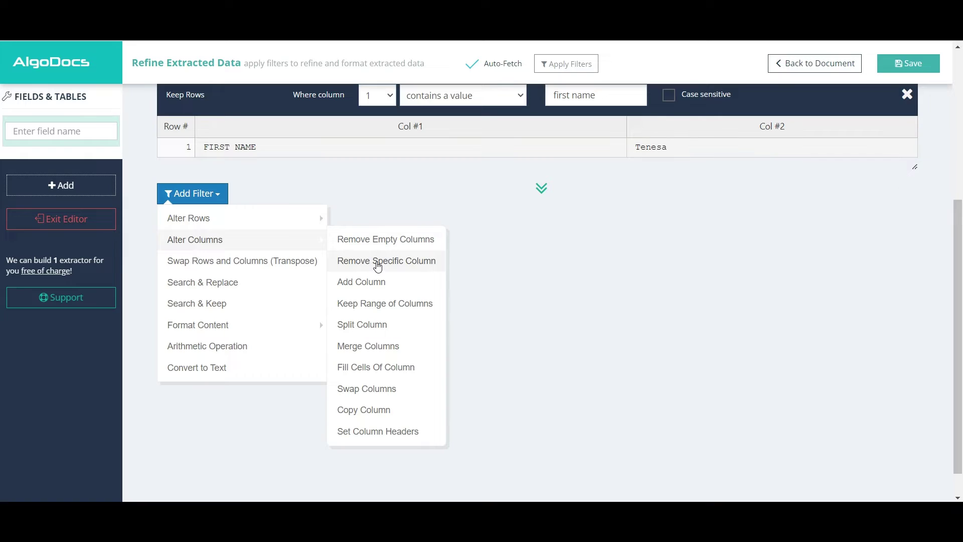
pyautogui.click(371, 261)
pyautogui.scroll(-3, 289, 347)
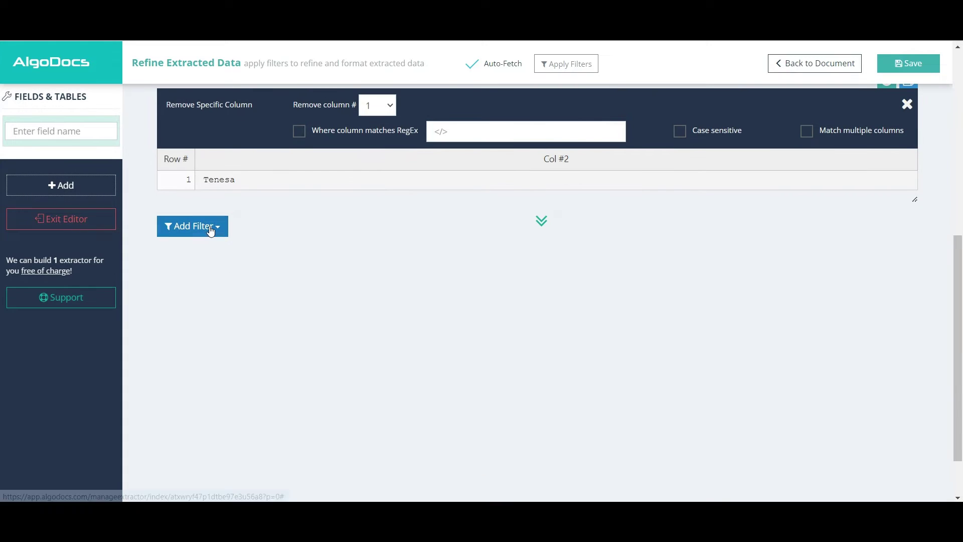
pyautogui.click(192, 226)
pyautogui.click(248, 402)
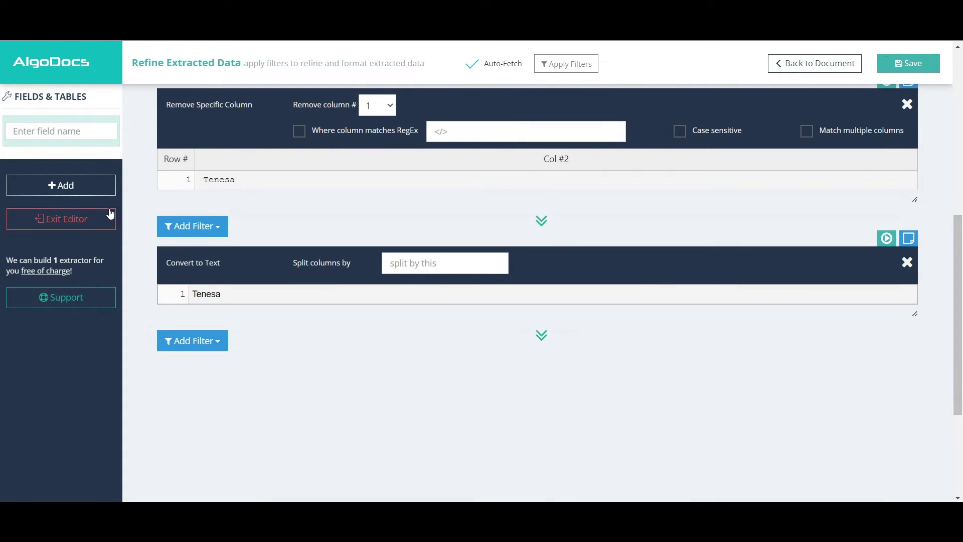
pyautogui.click(53, 133)
pyautogui.write('Name')
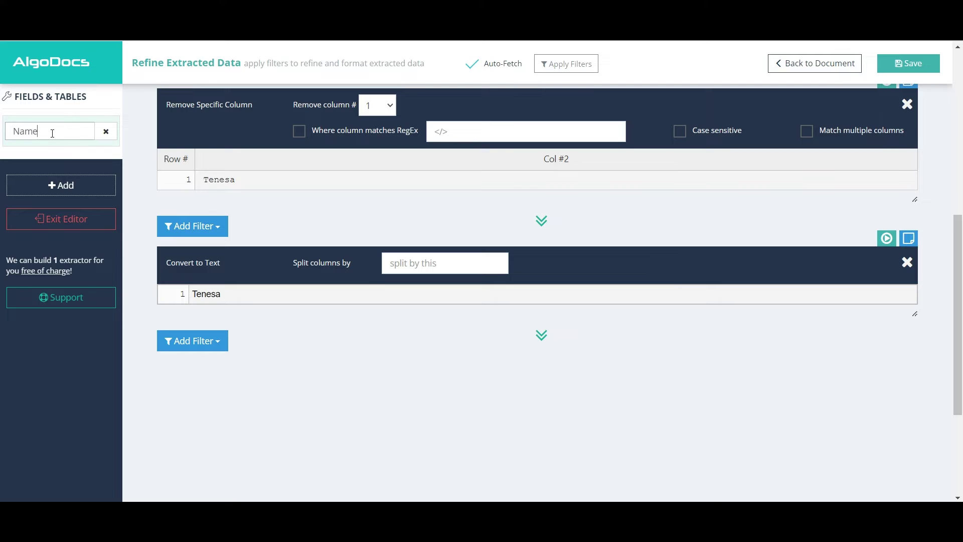
pyautogui.click(897, 71)
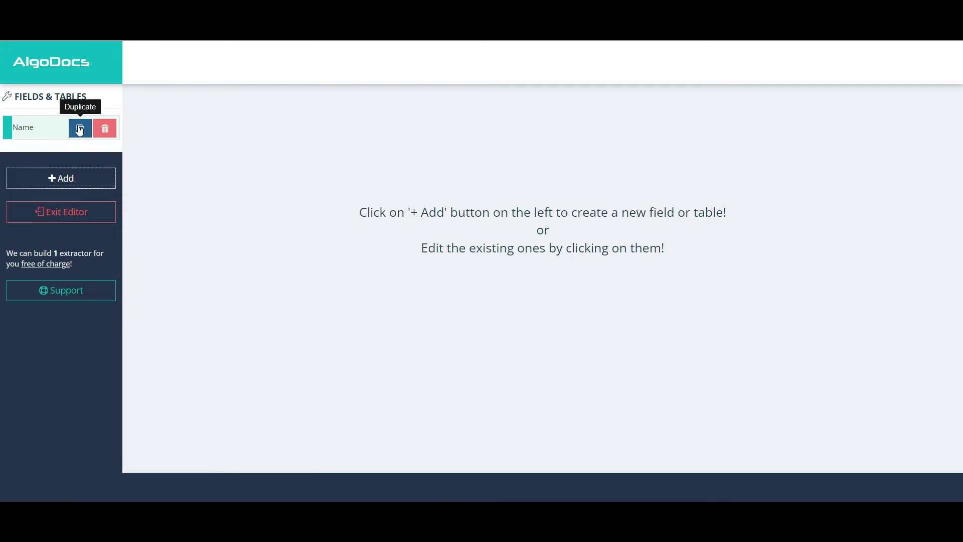
# - Duplicate Name as 'Surname', change its Keep Rows match to 'last name', and save
pyautogui.click(79, 127)
pyautogui.write('Surname')
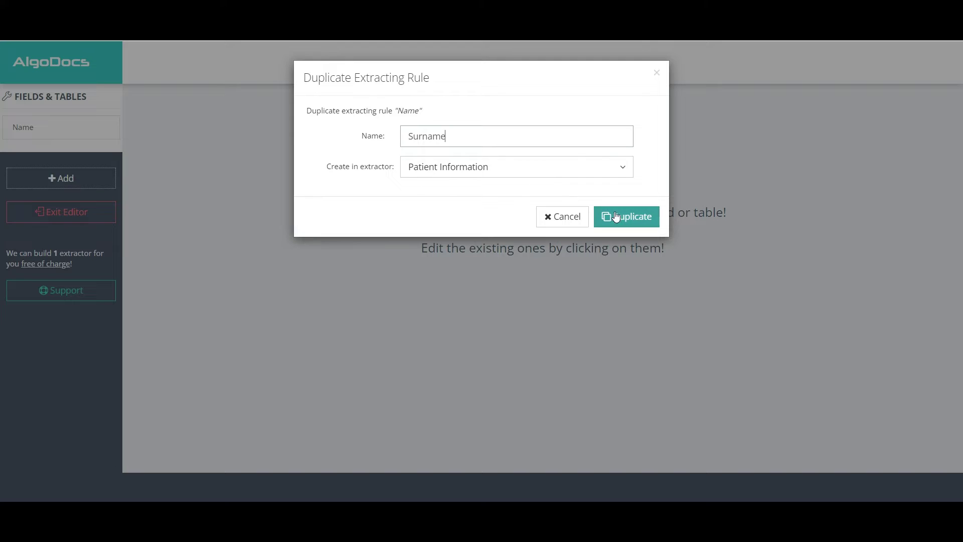
pyautogui.click(625, 220)
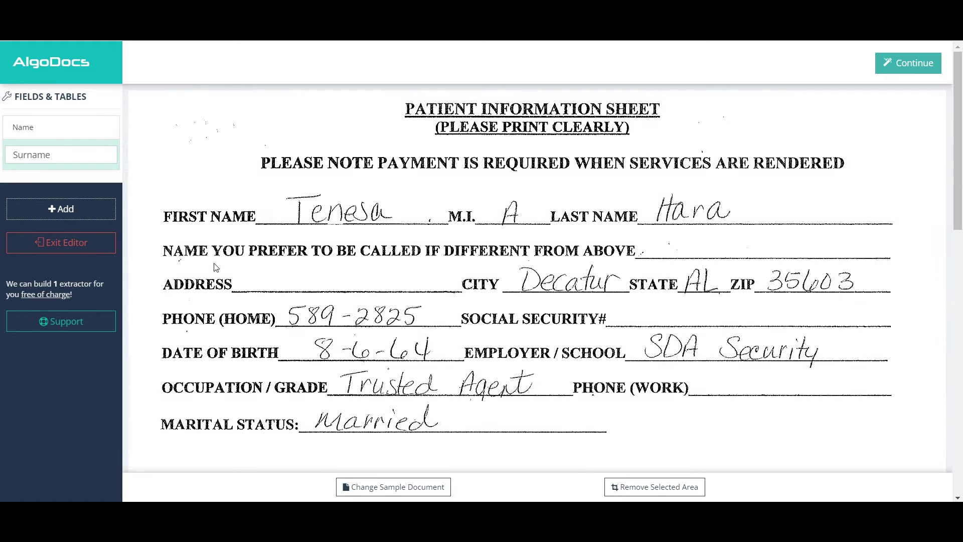
pyautogui.click(920, 64)
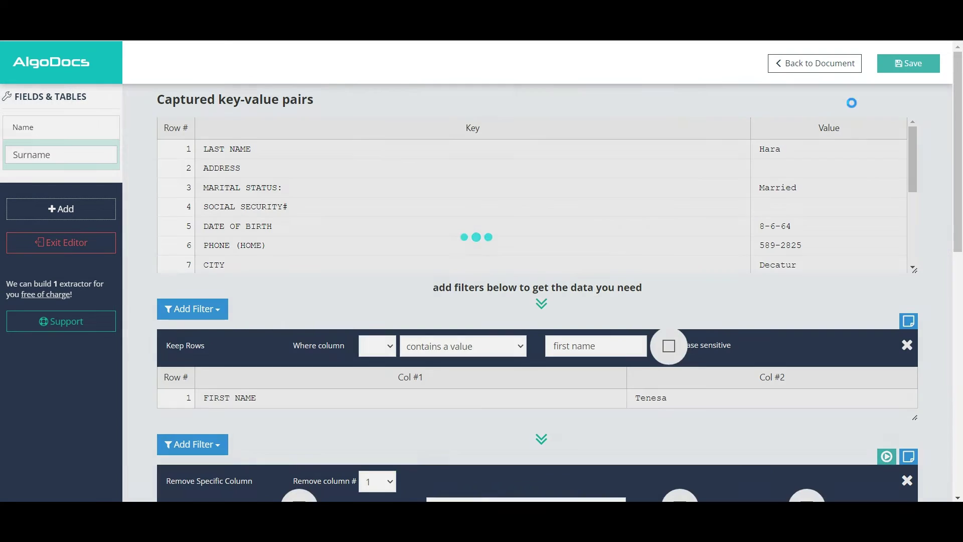
pyautogui.doubleClick(571, 345)
pyautogui.write('last')
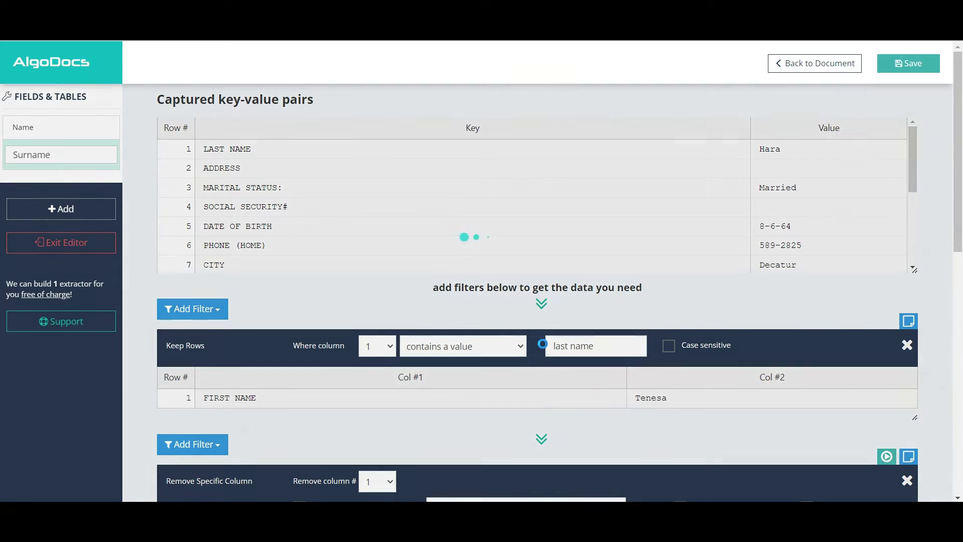
pyautogui.scroll(-2, 143, 343)
pyautogui.scroll(-6, 143, 343)
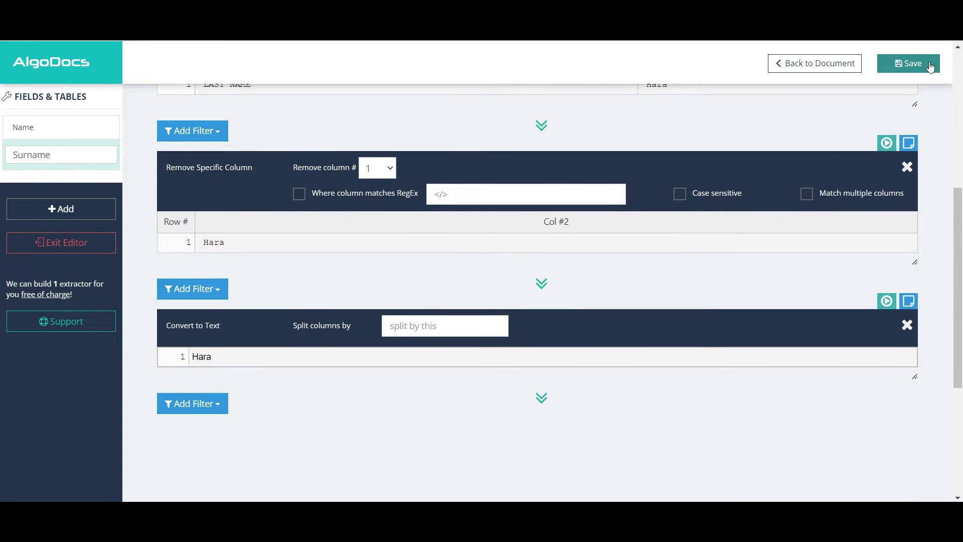
pyautogui.click(931, 67)
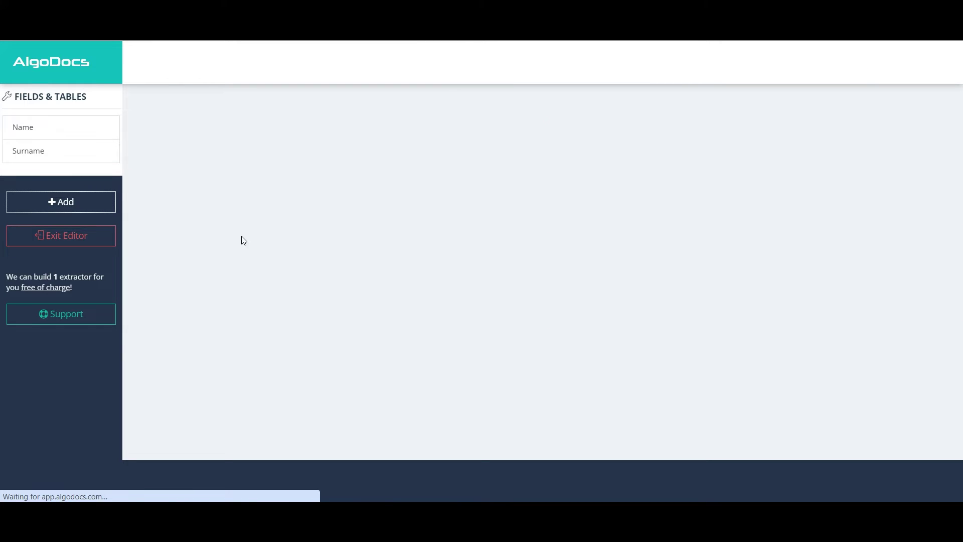
# - Add a Field / Text to Table field whose capture starts after the word BIRTH
pyautogui.click(78, 204)
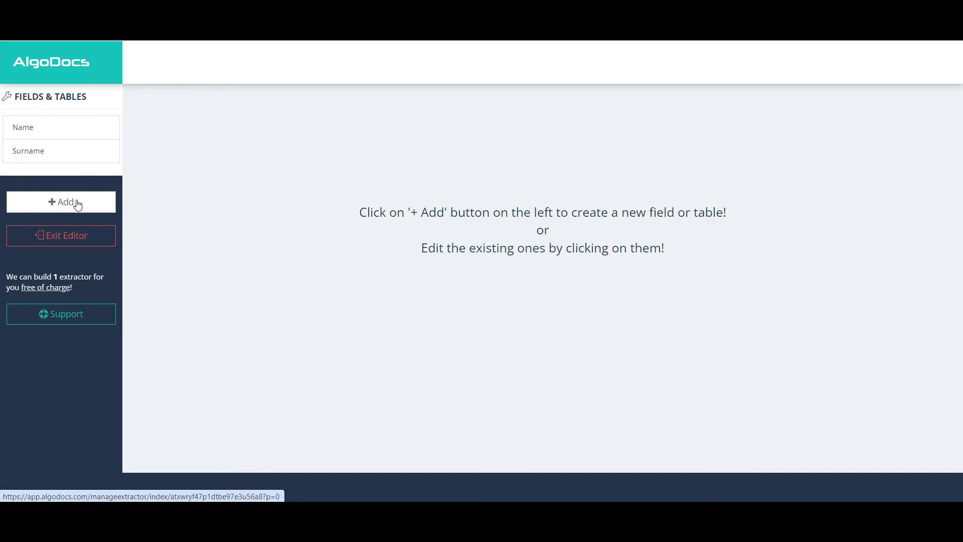
pyautogui.click(78, 204)
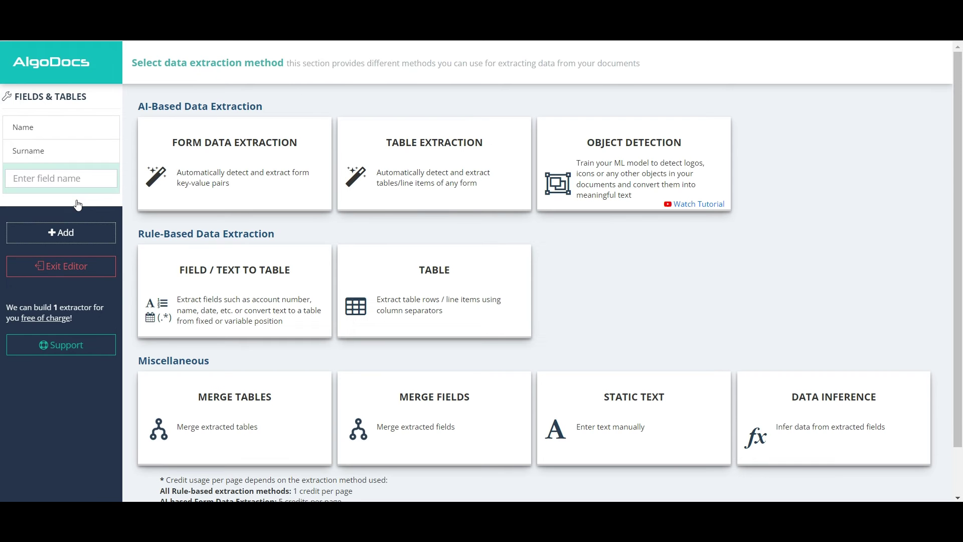
pyautogui.click(260, 287)
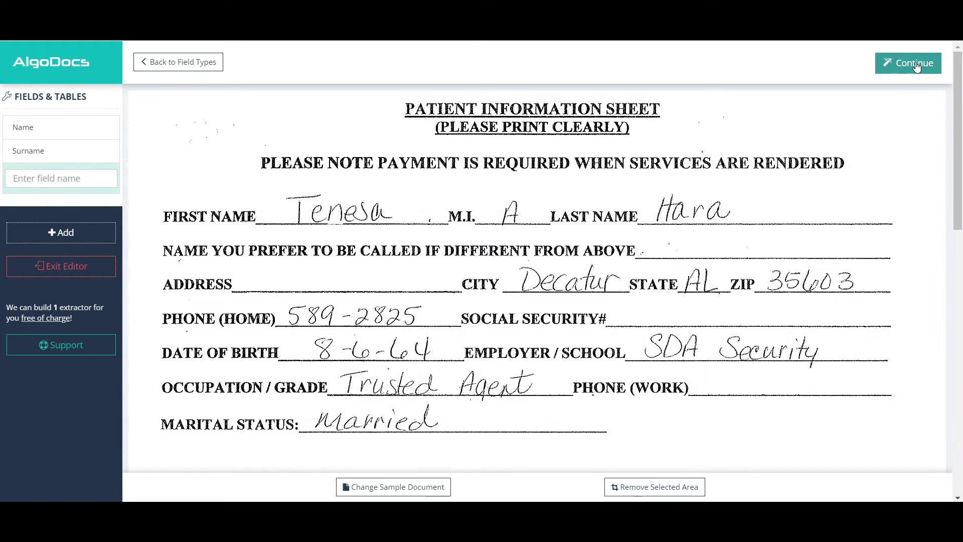
pyautogui.click(915, 64)
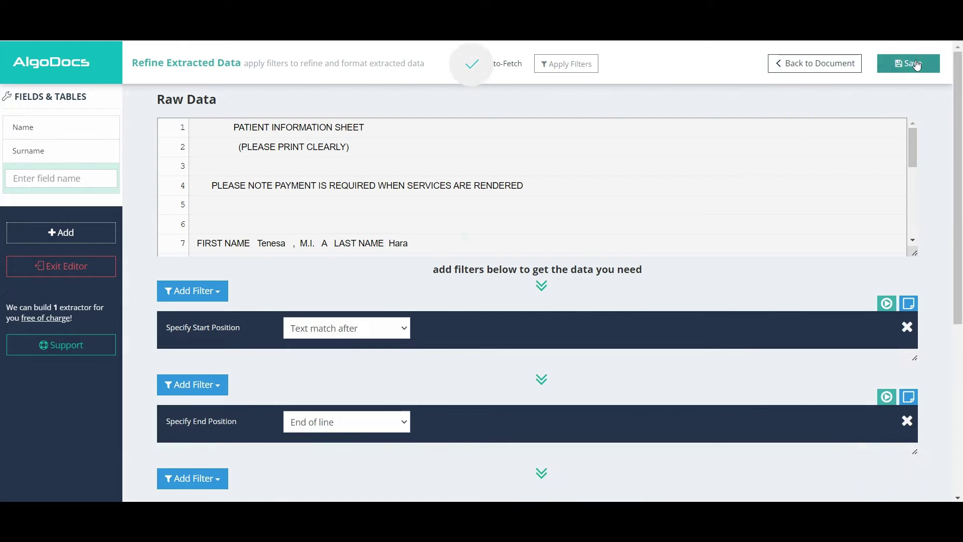
pyautogui.scroll(-4, 402, 197)
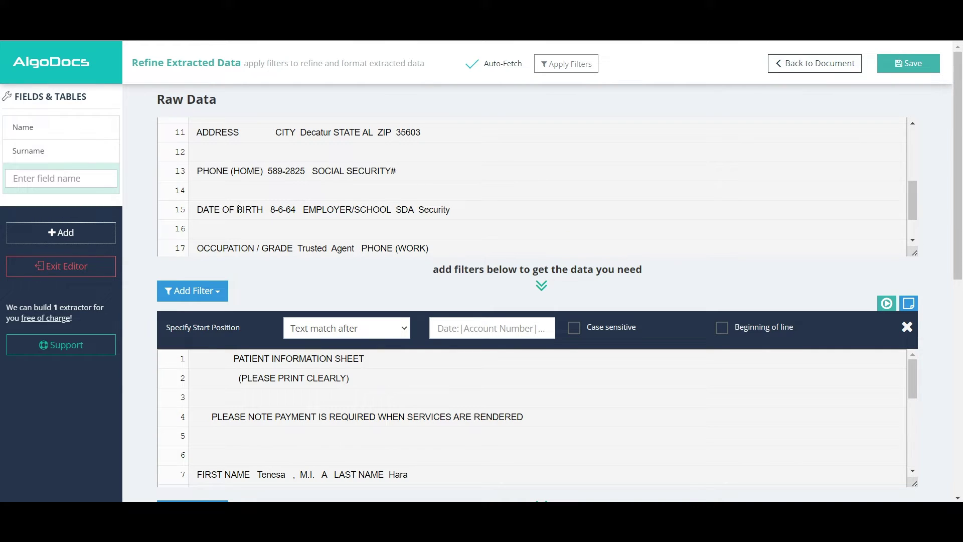
pyautogui.moveTo(239, 209); pyautogui.dragTo(263, 211)
pyautogui.hotkey('ctrl', 'c')
pyautogui.click(462, 328)
pyautogui.hotkey('ctrl', 'v')
# - Set the capture to end with 'Text match before' EMPLOYER
pyautogui.scroll(-5, 449, 301)
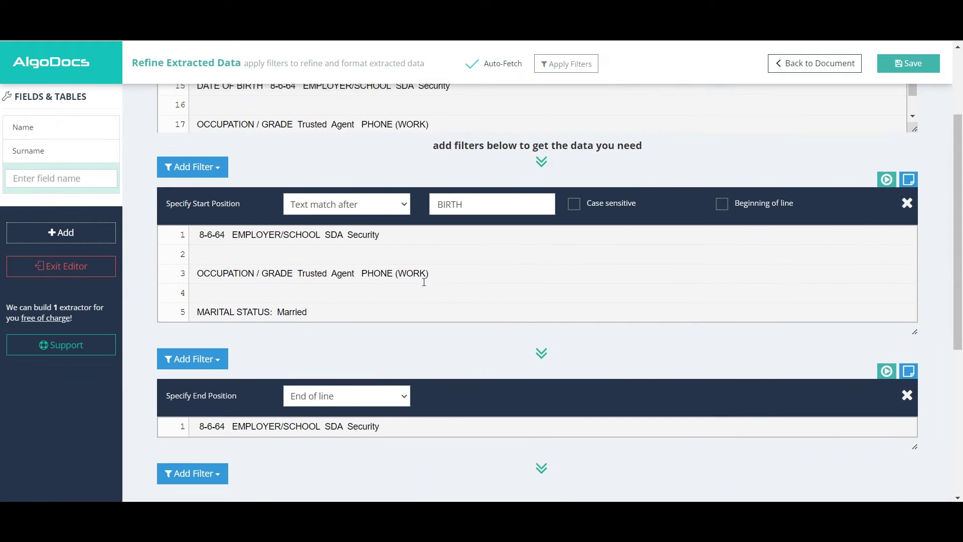
pyautogui.click(321, 272)
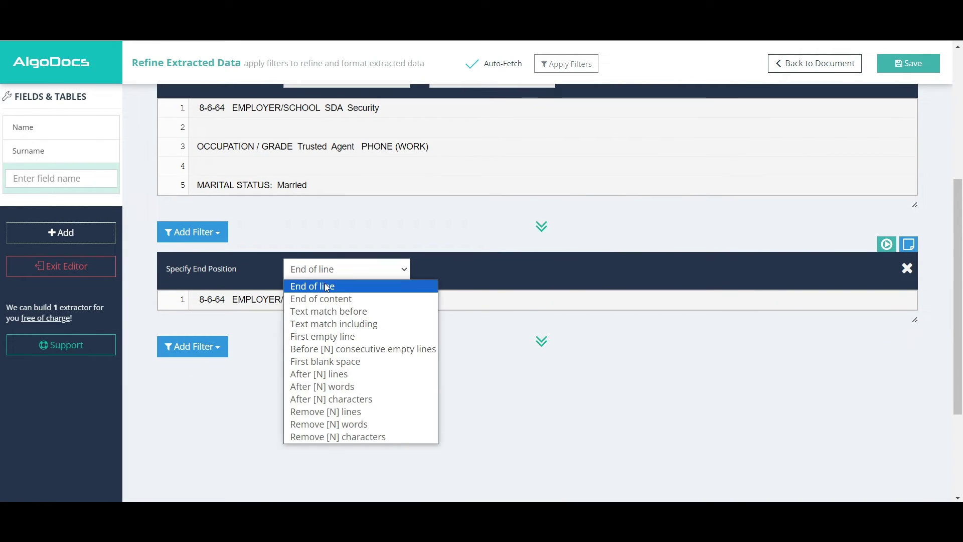
pyautogui.click(326, 312)
pyautogui.doubleClick(263, 299)
pyautogui.hotkey('ctrl', 'c')
pyautogui.click(483, 269)
pyautogui.hotkey('ctrl', 'v')
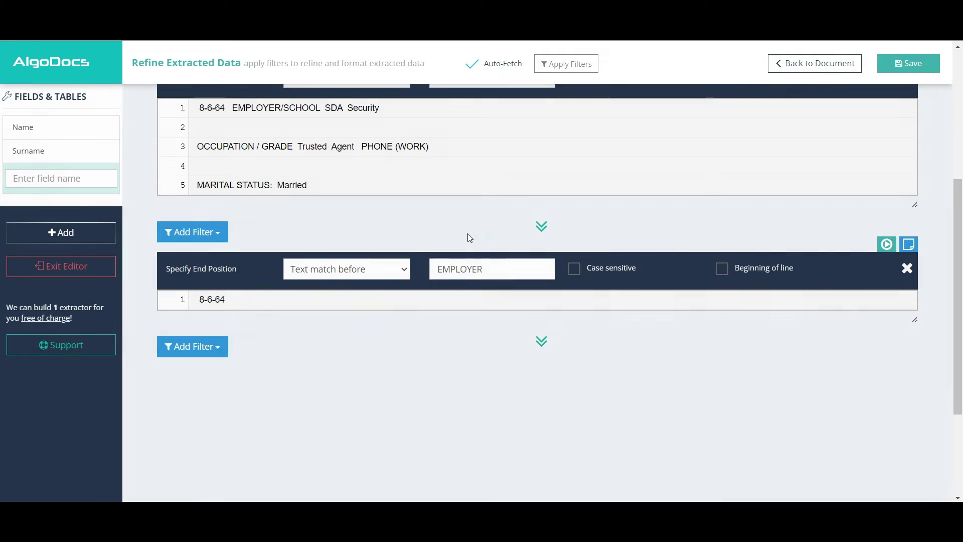
# - Add a Remove blank spaces (Trailing) filter and name the field DOB
pyautogui.click(190, 345)
pyautogui.scroll(-1, 209, 345)
pyautogui.moveTo(211, 330)
pyautogui.click(351, 327)
pyautogui.click(346, 322)
pyautogui.click(334, 351)
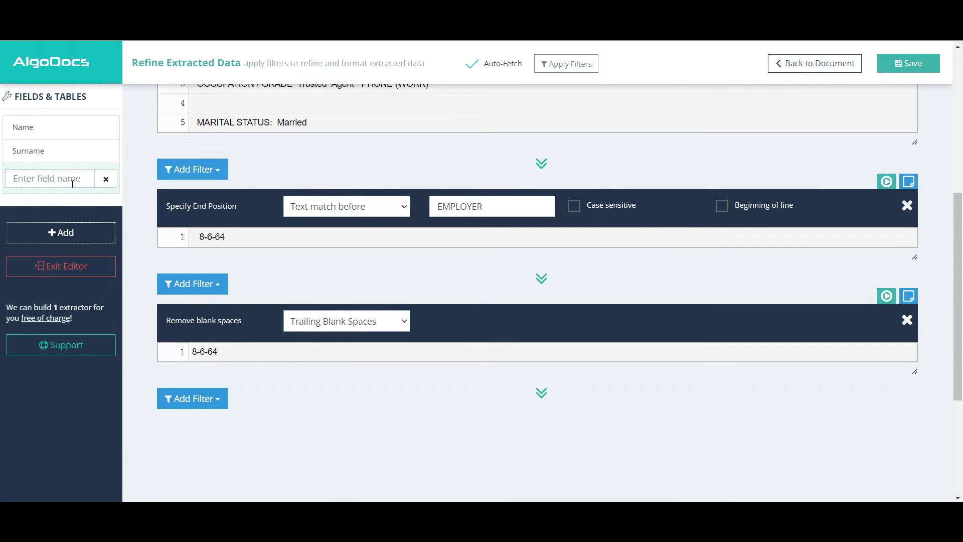
pyautogui.click(73, 184)
pyautogui.write('DOB')
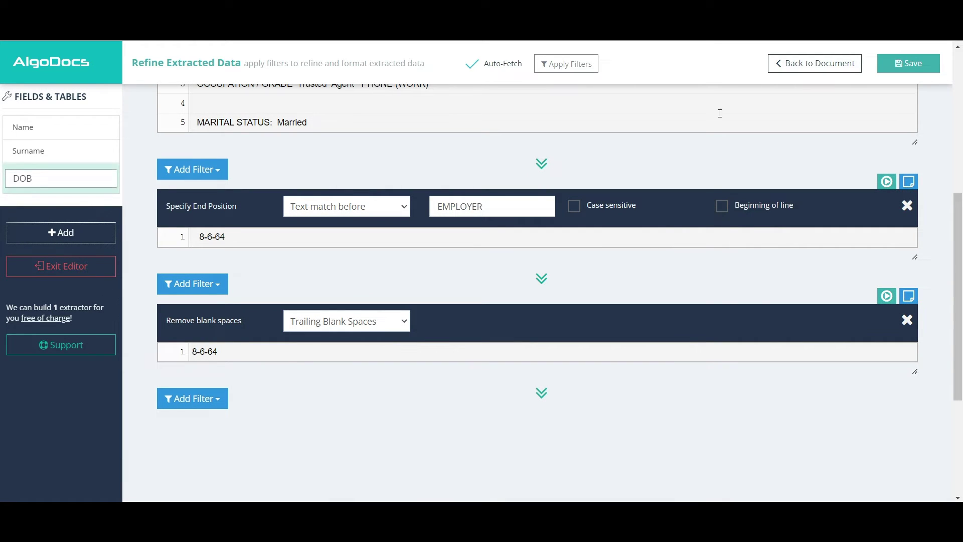
# - Save the DOB field, exit the editor, and check the Patient Information extracted data for sample_1.png
pyautogui.click(923, 68)
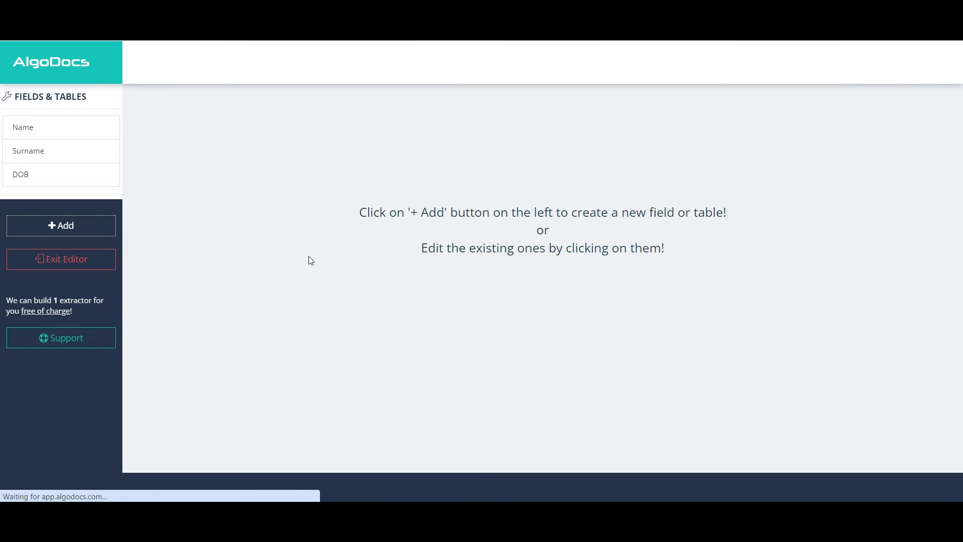
pyautogui.click(75, 260)
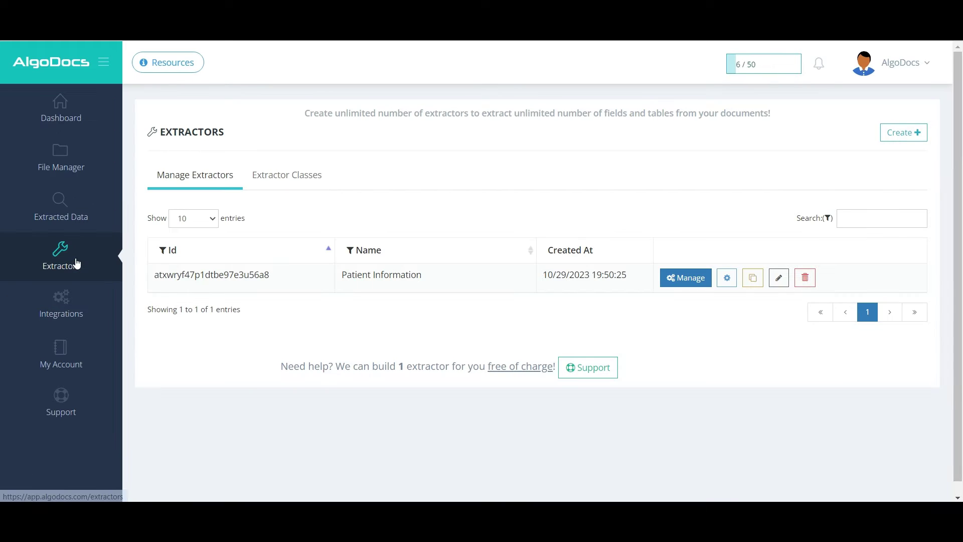
pyautogui.click(79, 209)
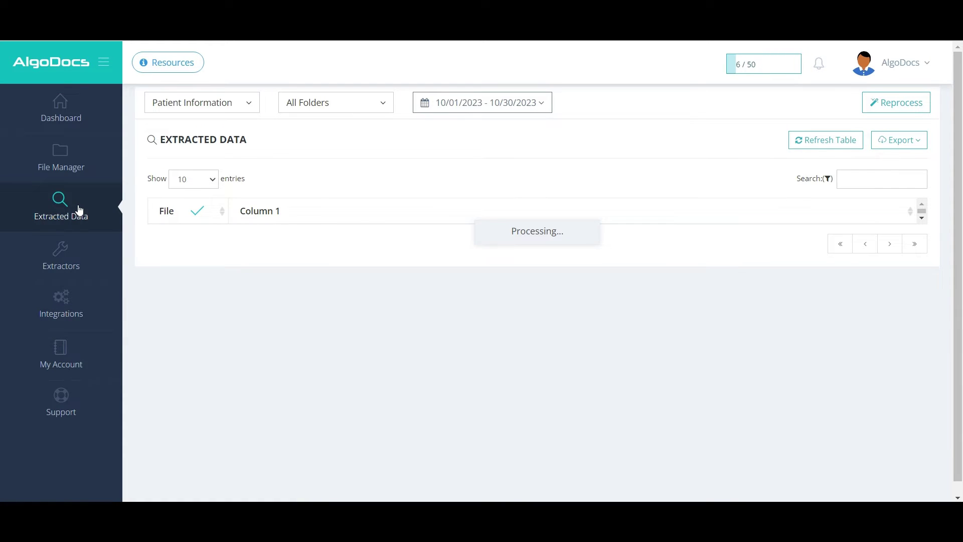
pyautogui.click(189, 107)
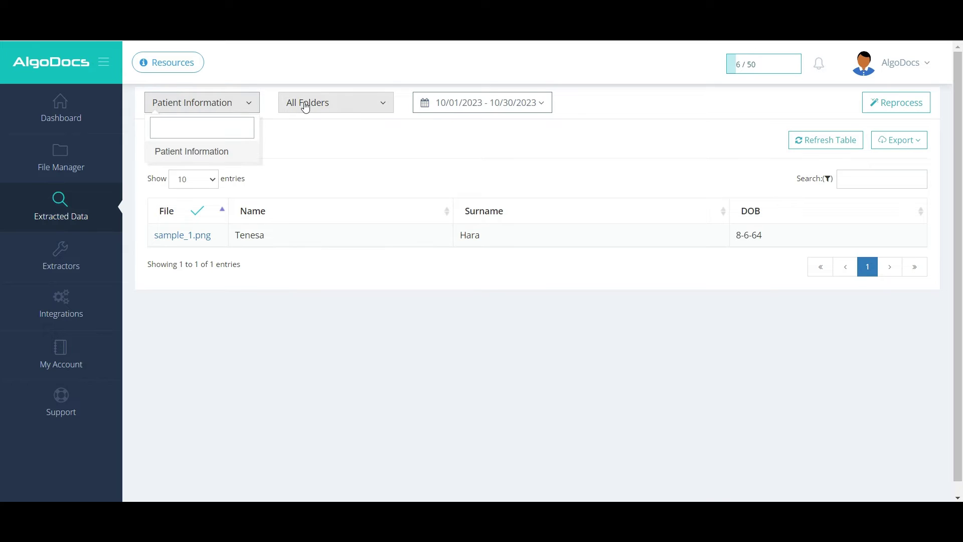
pyautogui.click(615, 109)
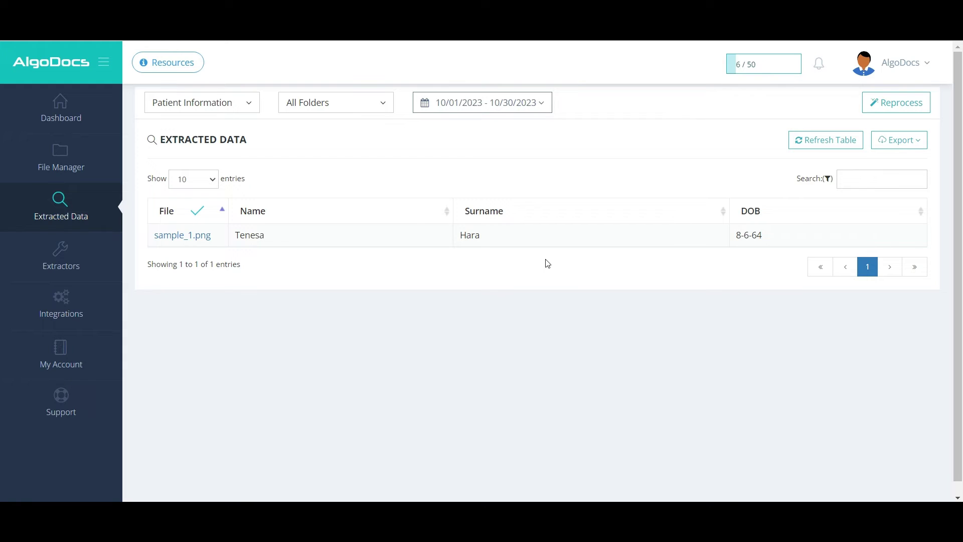
# - Look through the Integrations page, then return to the File Manager root listing sample_1.png
pyautogui.click(96, 308)
pyautogui.scroll(-1, 428, 279)
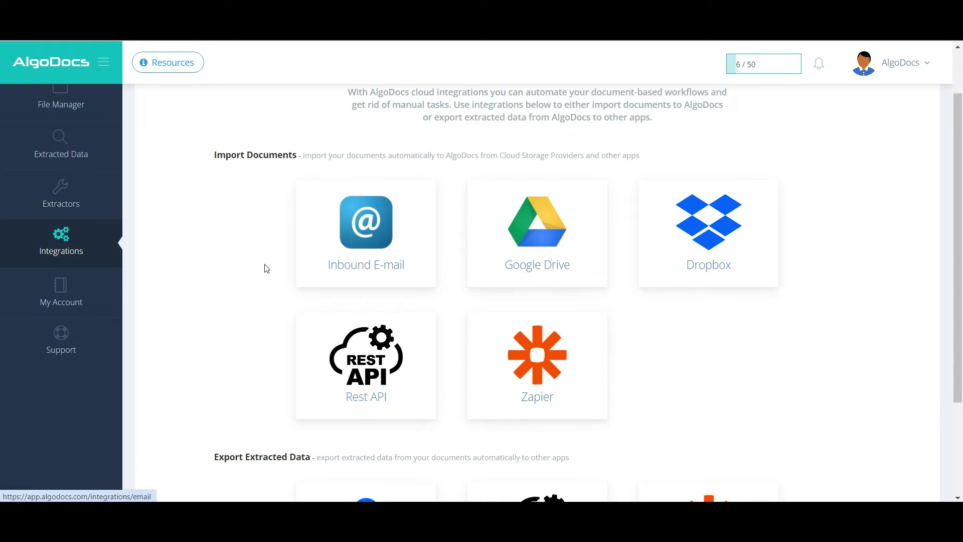
pyautogui.scroll(1, 223, 267)
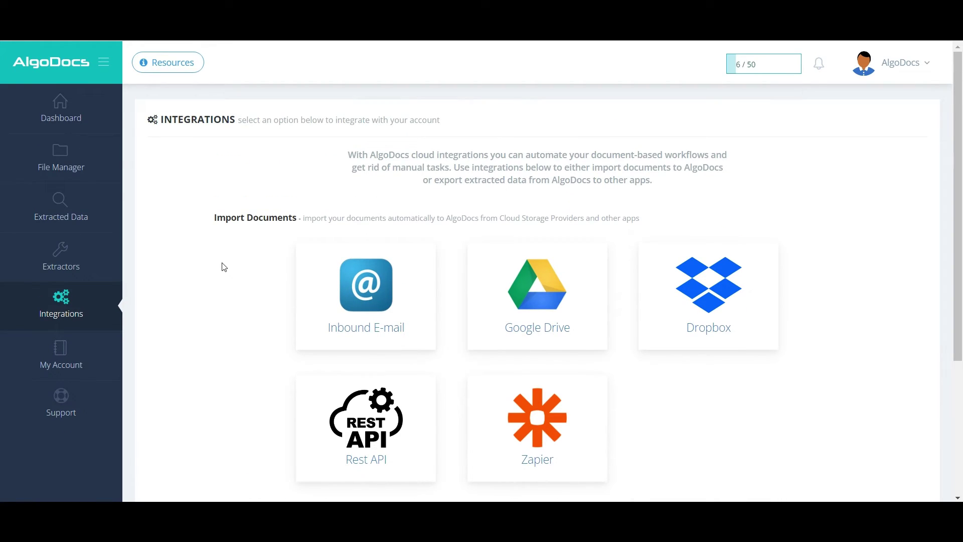
pyautogui.click(78, 159)
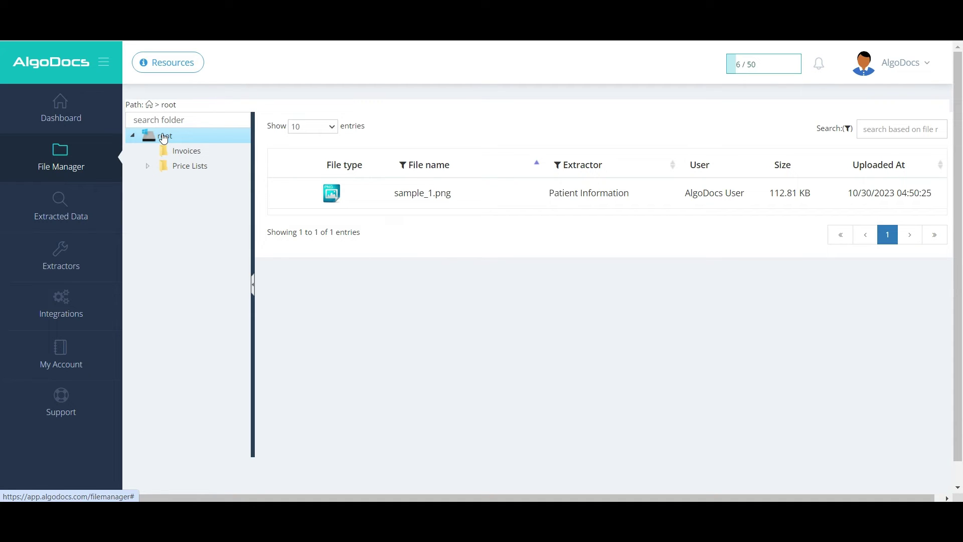
# - Create a 'Patient Information Sheets' folder under root and widen the folder tree
pyautogui.rightClick(163, 138)
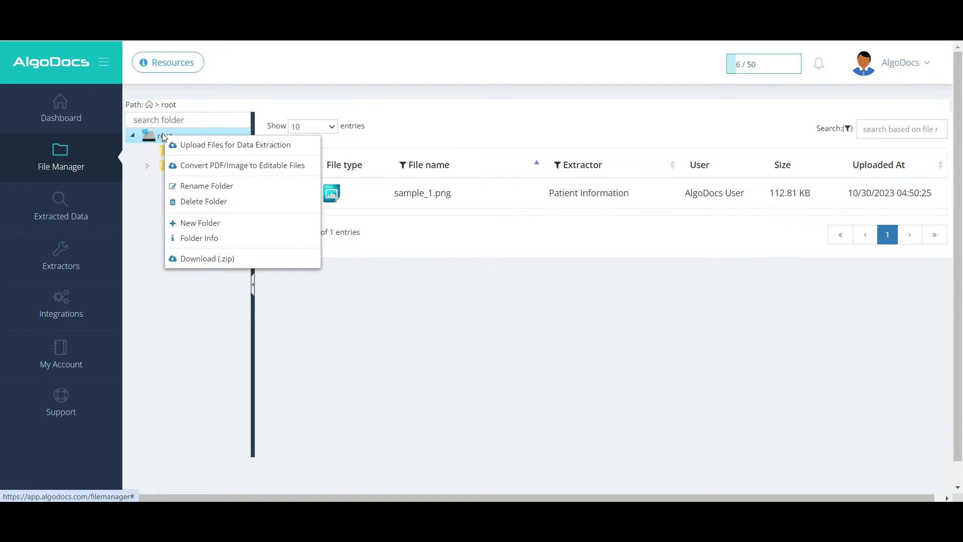
pyautogui.click(209, 221)
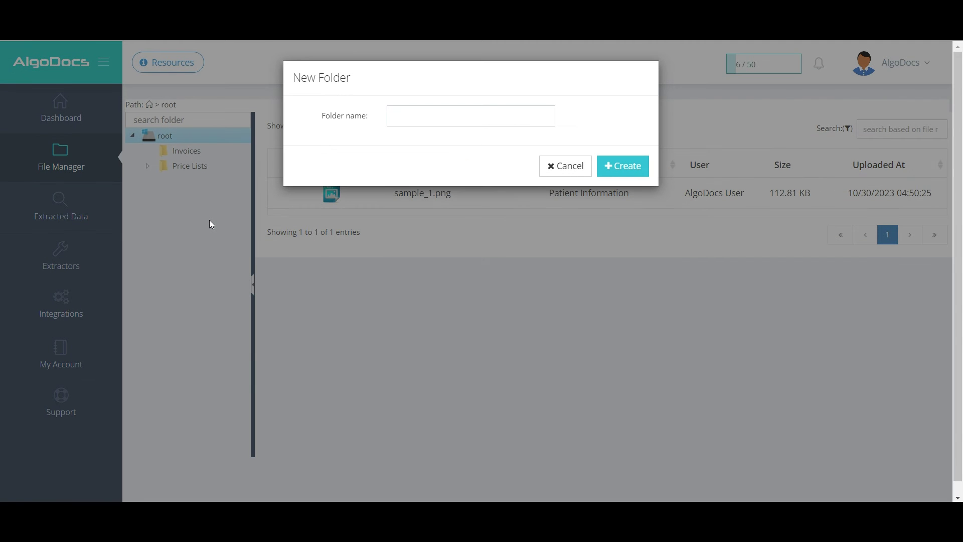
pyautogui.click(431, 116)
pyautogui.write('Patient Information ')
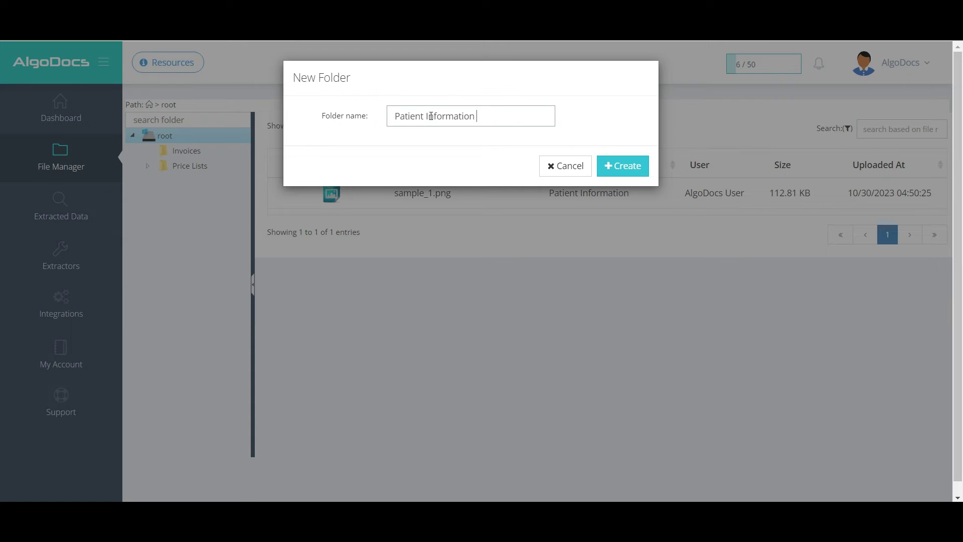
pyautogui.write('Sheets')
pyautogui.click(615, 167)
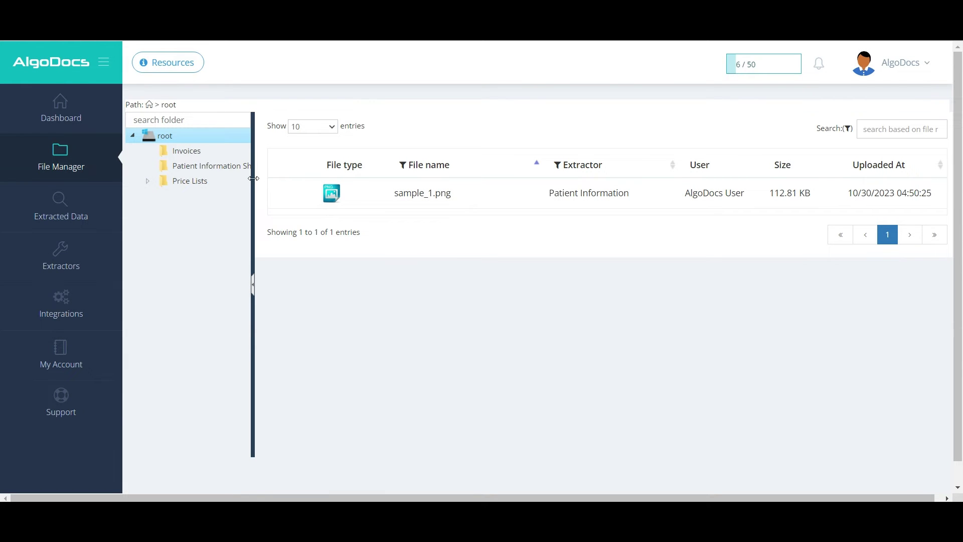
pyautogui.moveTo(254, 179); pyautogui.dragTo(277, 181)
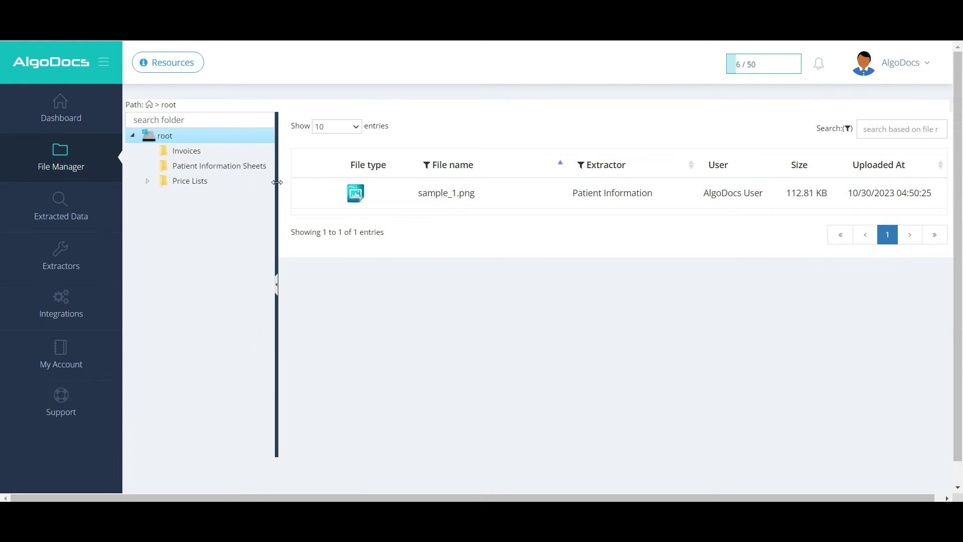
# - Start an upload into the Patient Information Sheets folder using the Patient Information extractor
pyautogui.rightClick(214, 167)
pyautogui.click(240, 174)
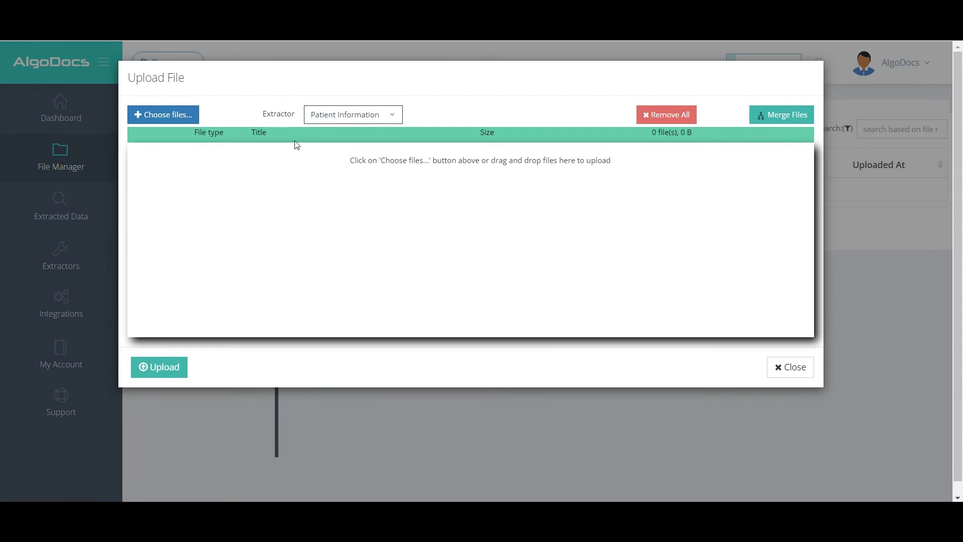
pyautogui.click(328, 114)
pyautogui.click(323, 115)
# - Upload sample_2.png and sample_3.png together and close the upload dialog
pyautogui.click(183, 115)
pyautogui.moveTo(317, 195); pyautogui.dragTo(474, 131)
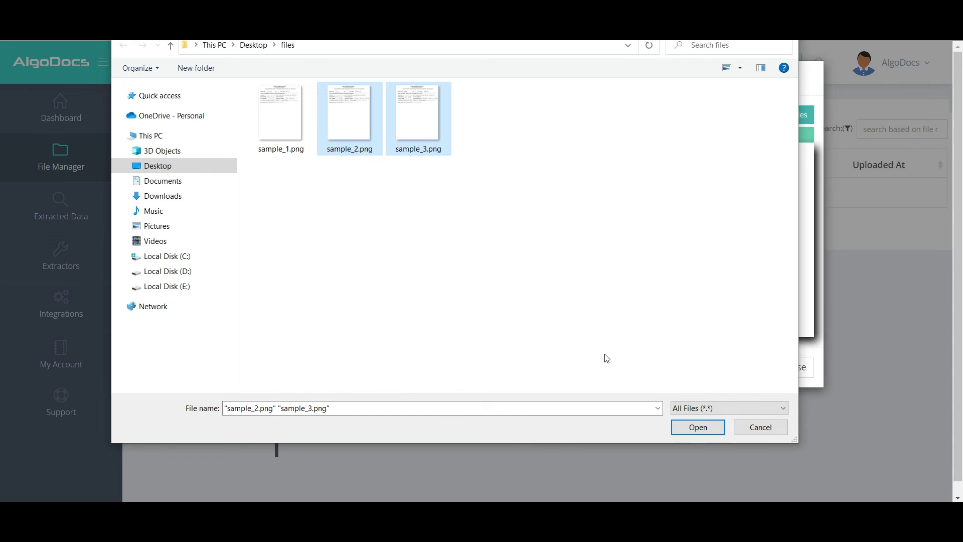
pyautogui.click(696, 427)
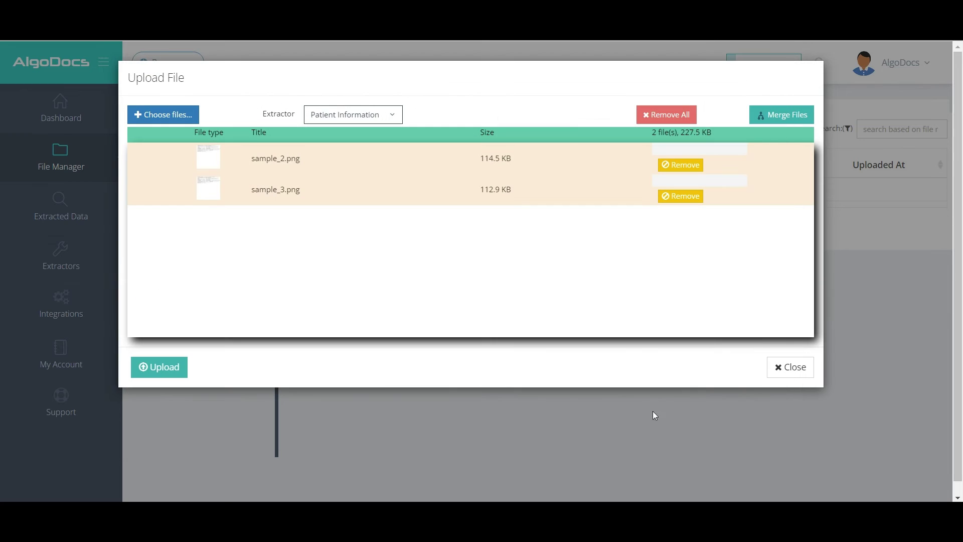
pyautogui.click(166, 367)
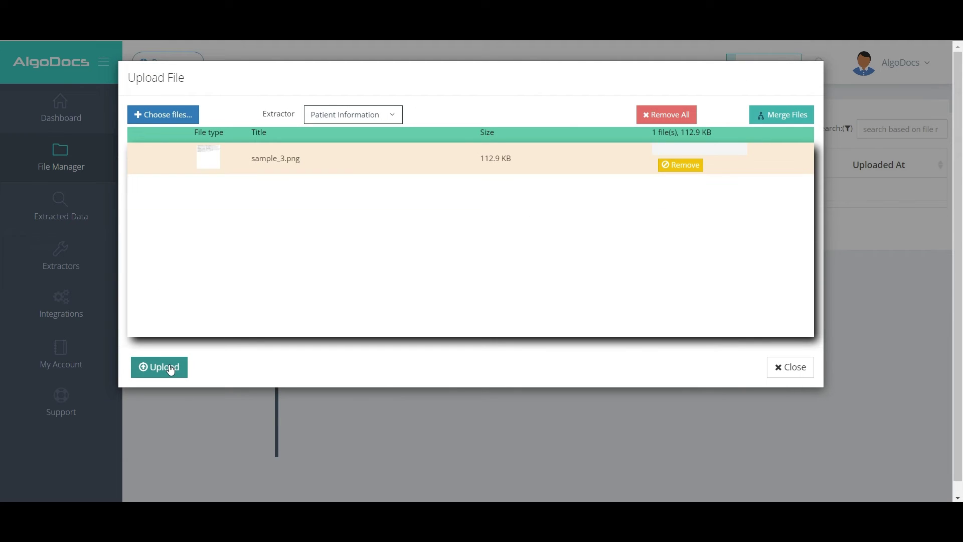
pyautogui.click(790, 368)
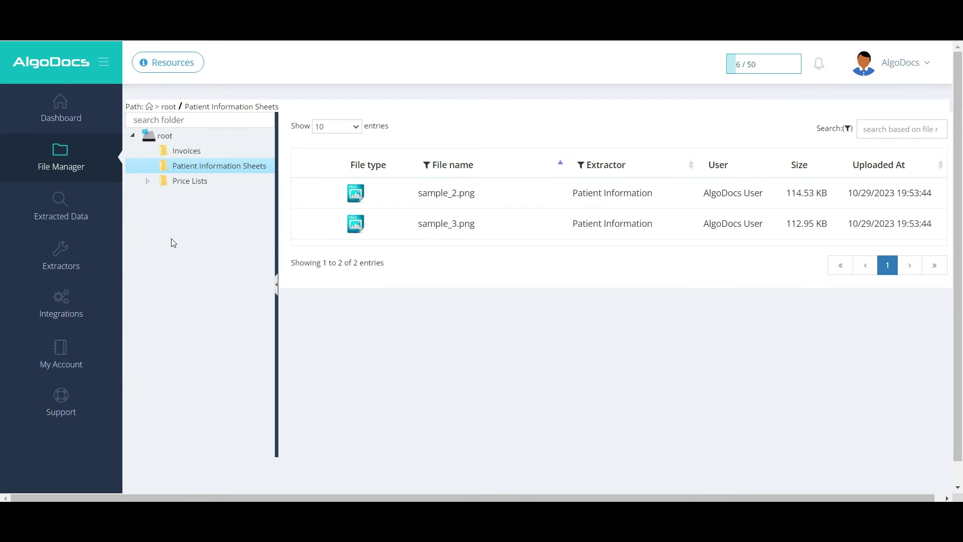
# - Refresh Extracted Data to list sample_2.png and sample_3.png alongside sample_1.png, then go to Extractors
pyautogui.click(74, 217)
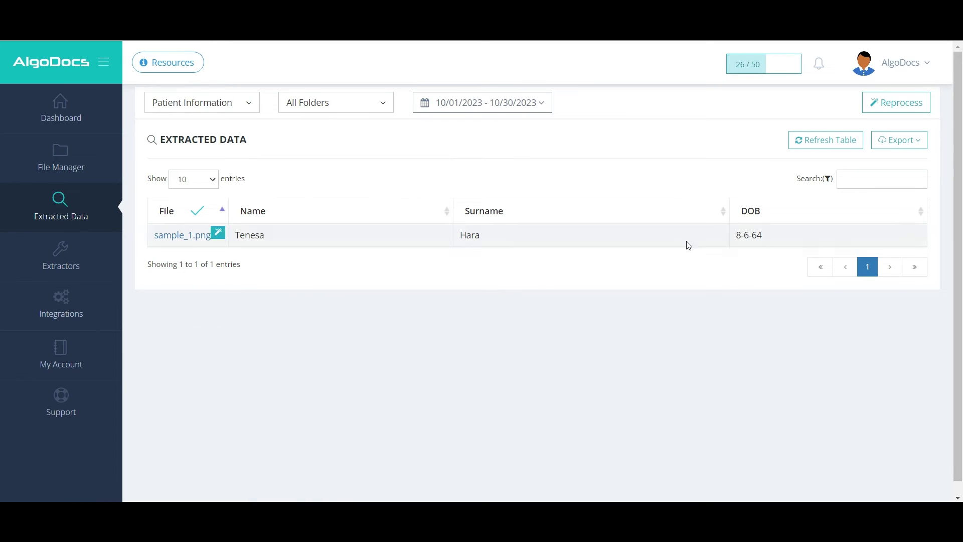
pyautogui.click(815, 141)
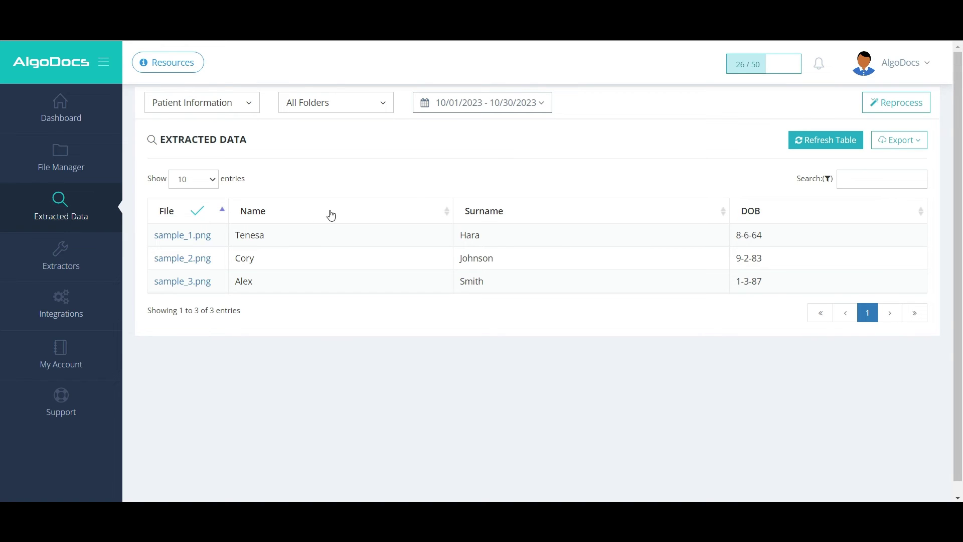
pyautogui.click(83, 256)
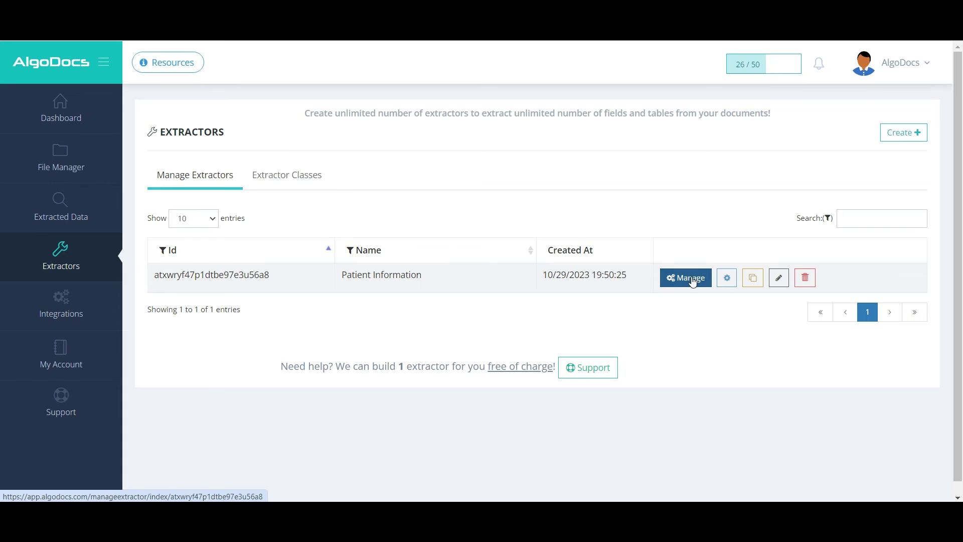
# - Duplicate the DOB rule as a new field named Phone and open it for editing
pyautogui.click(692, 279)
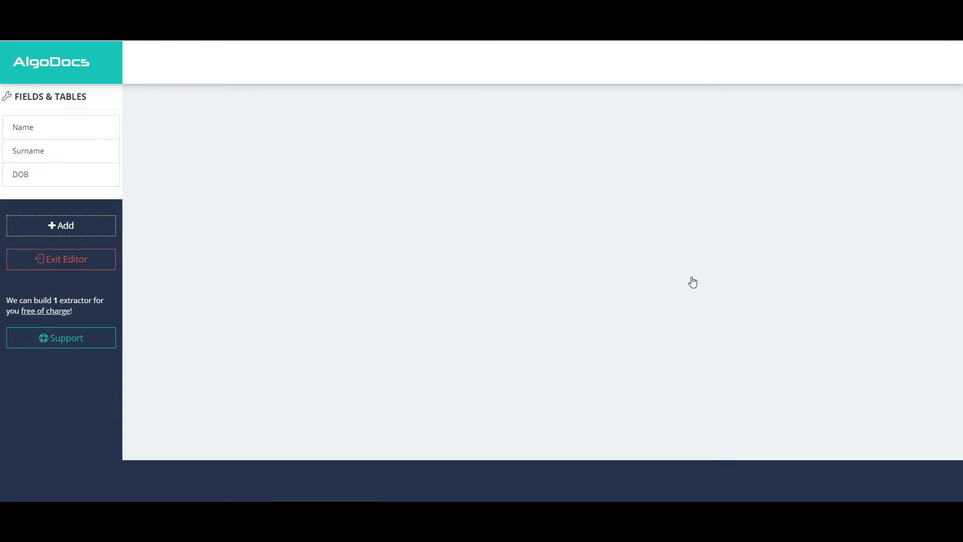
pyautogui.click(80, 177)
pyautogui.write('Phone')
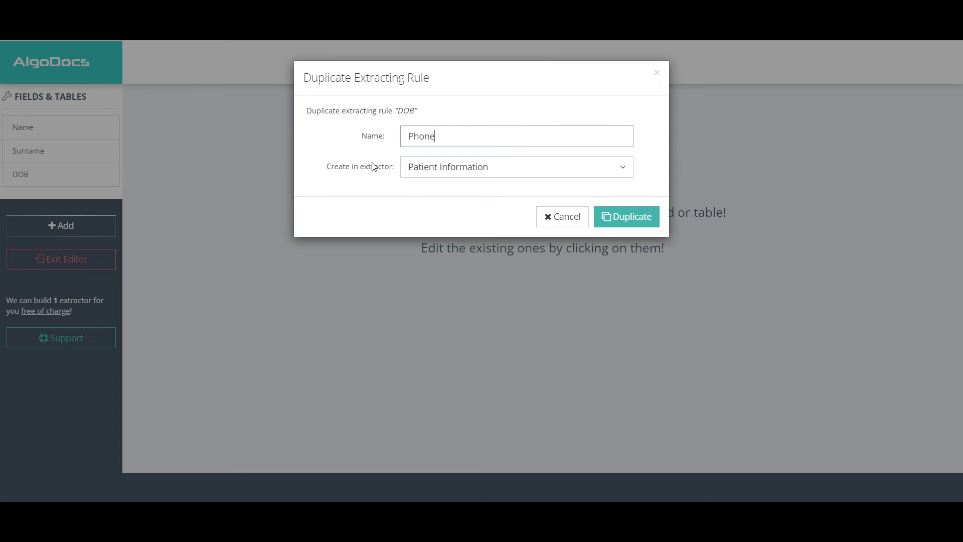
pyautogui.click(629, 220)
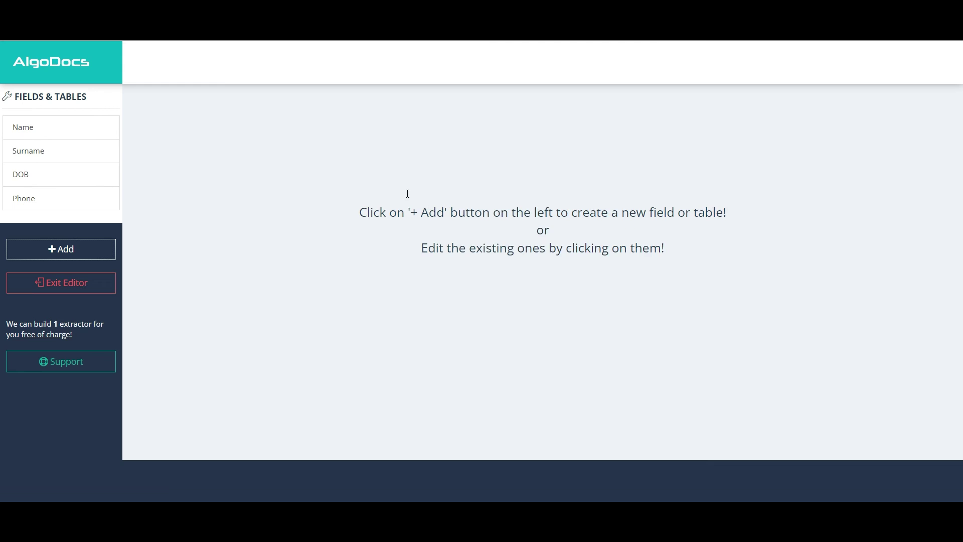
pyautogui.click(43, 204)
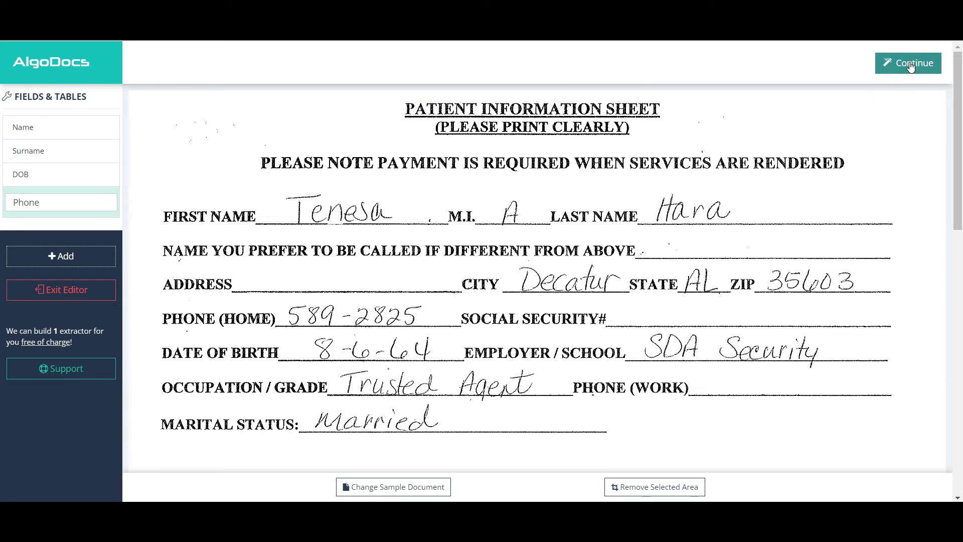
# - Set the Phone field to capture text after (home) and before SOCIAL
pyautogui.click(910, 66)
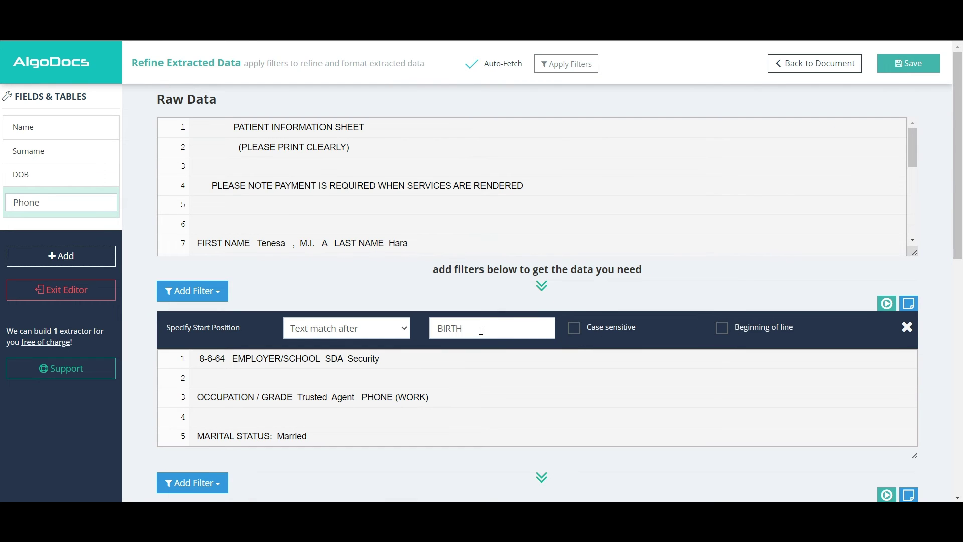
pyautogui.moveTo(491, 326); pyautogui.dragTo(434, 324)
pyautogui.write('()')
pyautogui.write('home')
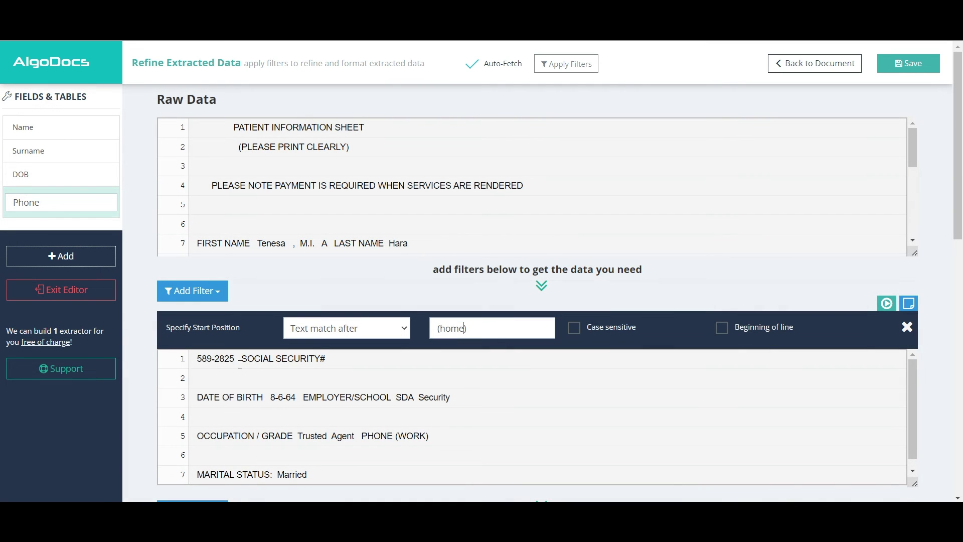
pyautogui.moveTo(243, 358); pyautogui.dragTo(274, 359)
pyautogui.hotkey('ctrl', 'c')
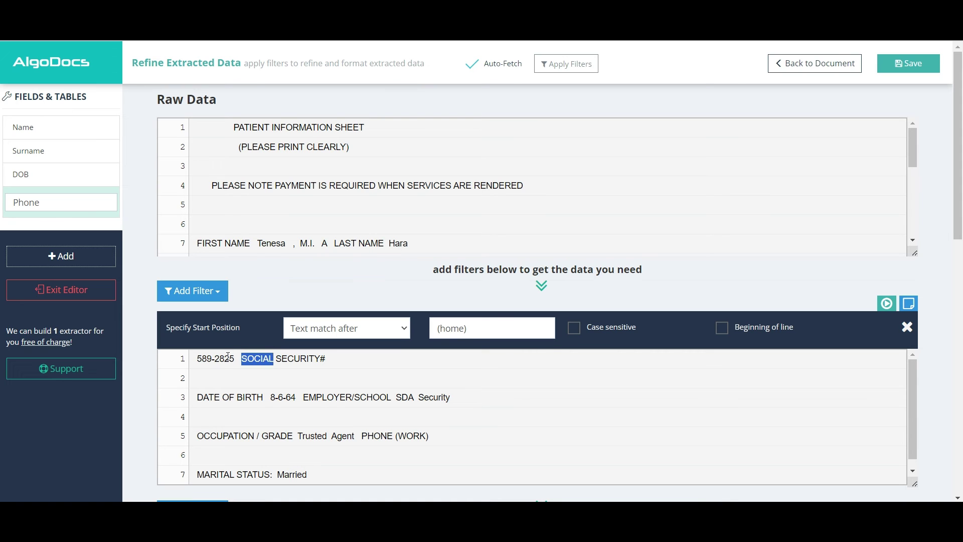
pyautogui.click(149, 345)
pyautogui.scroll(-4, 149, 344)
pyautogui.moveTo(482, 360); pyautogui.dragTo(404, 362)
pyautogui.hotkey('ctrl', 'v')
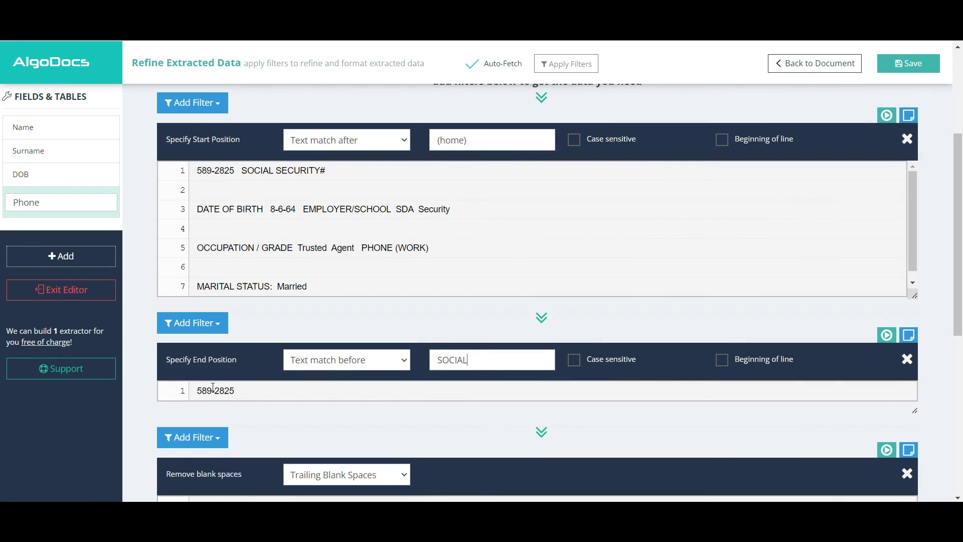
# - Remove all blank spaces from the Phone value and save the field
pyautogui.scroll(-6, 212, 387)
pyautogui.click(350, 166)
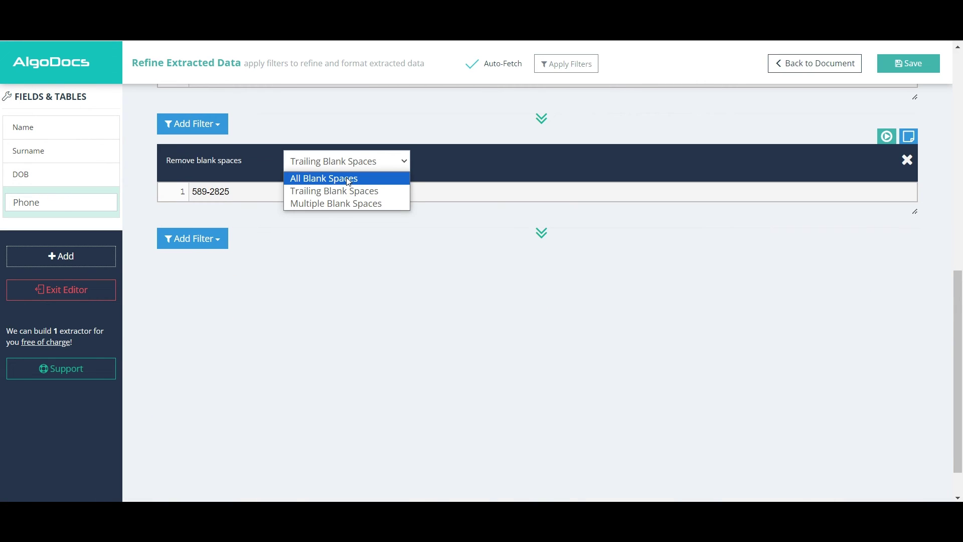
pyautogui.click(349, 179)
pyautogui.scroll(3, 434, 344)
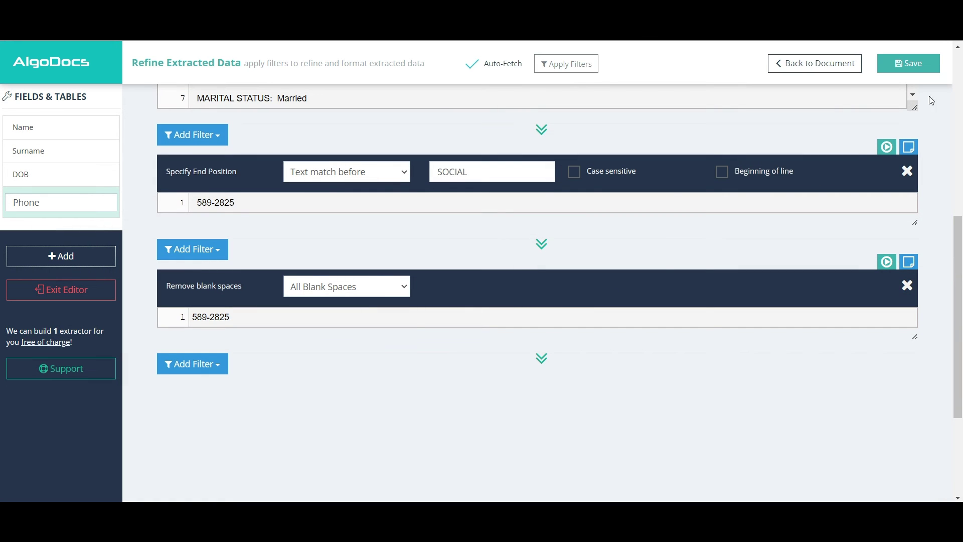
pyautogui.click(928, 67)
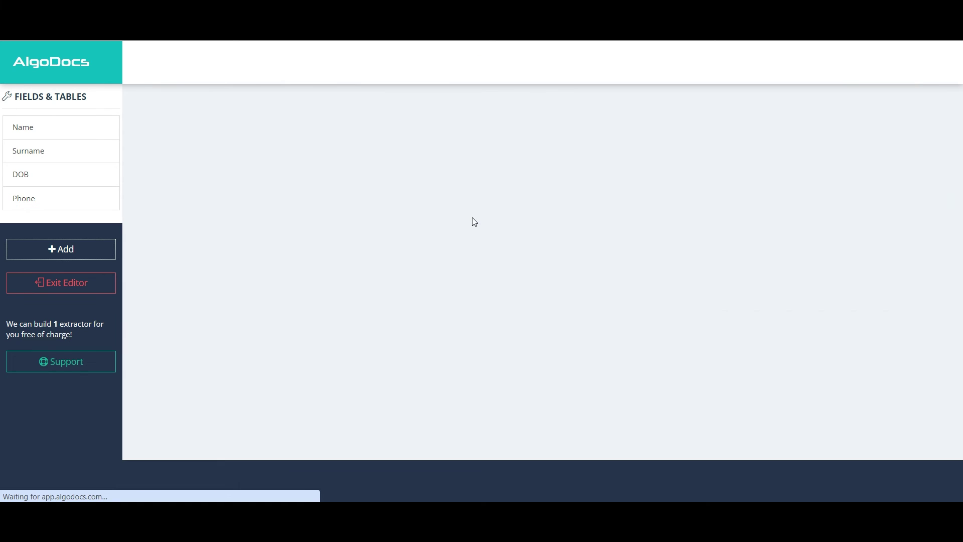
# - Reprocess all three patient forms with the updated extractor and refresh the Extracted Data table
pyautogui.click(69, 284)
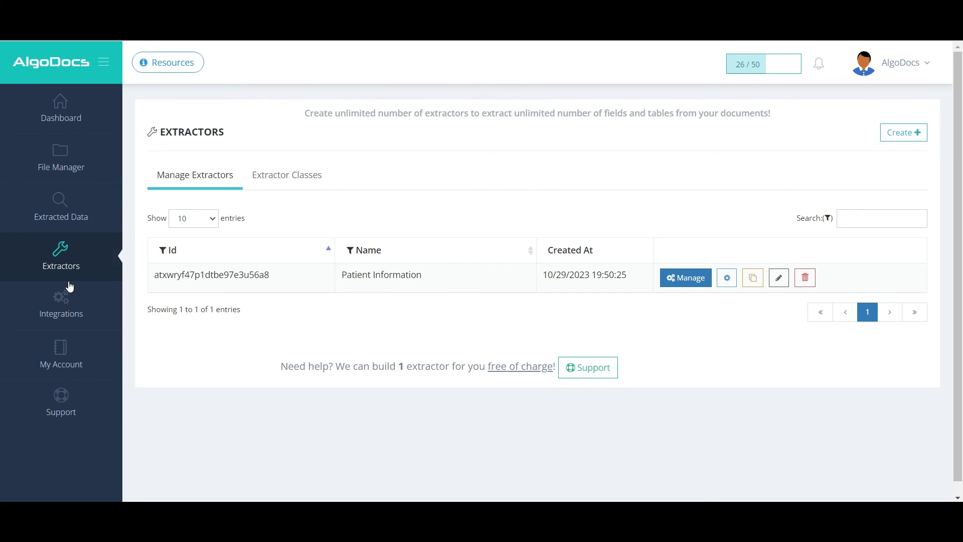
pyautogui.click(64, 218)
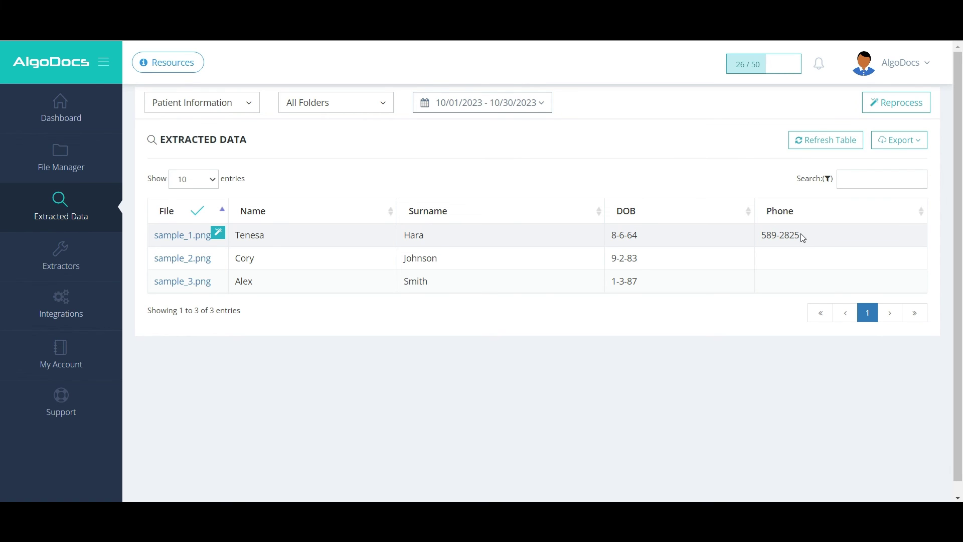
pyautogui.click(885, 103)
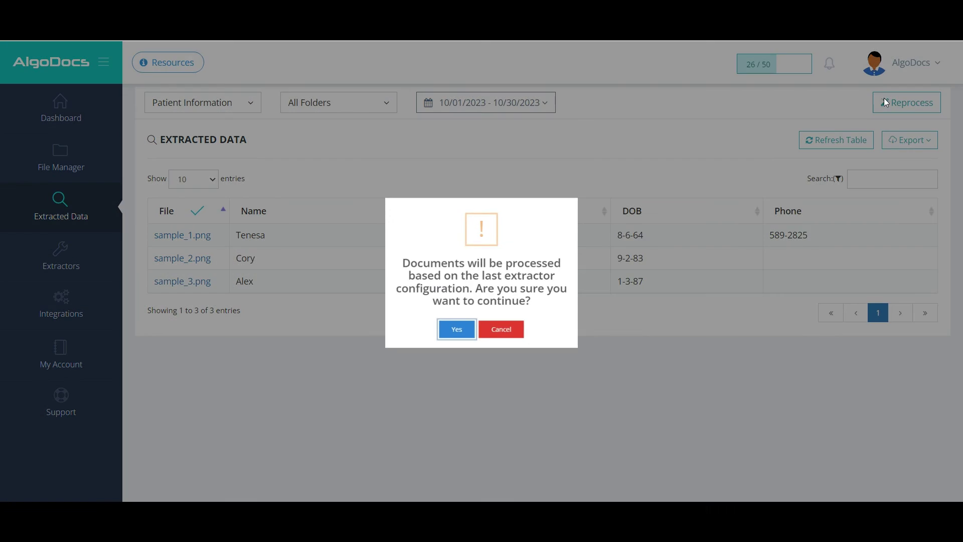
pyautogui.click(455, 332)
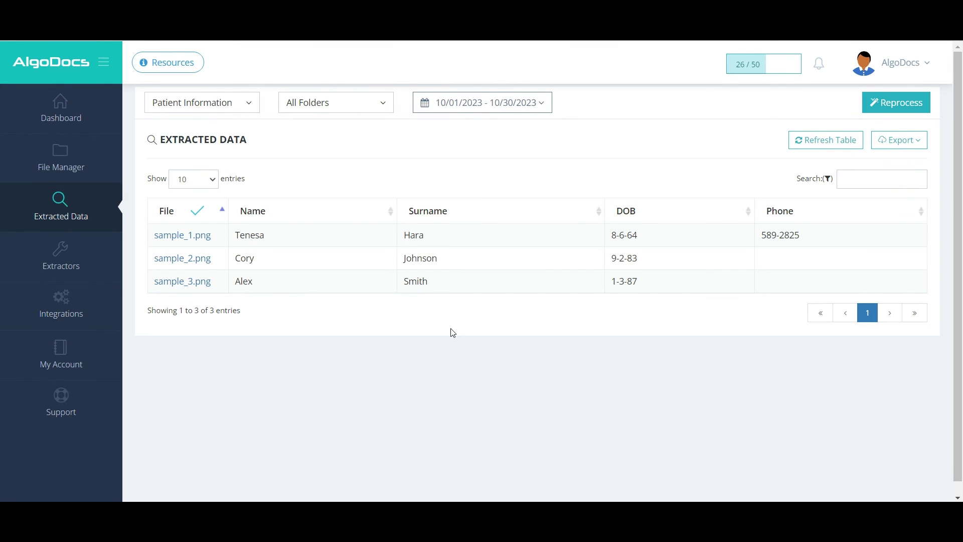
pyautogui.click(828, 142)
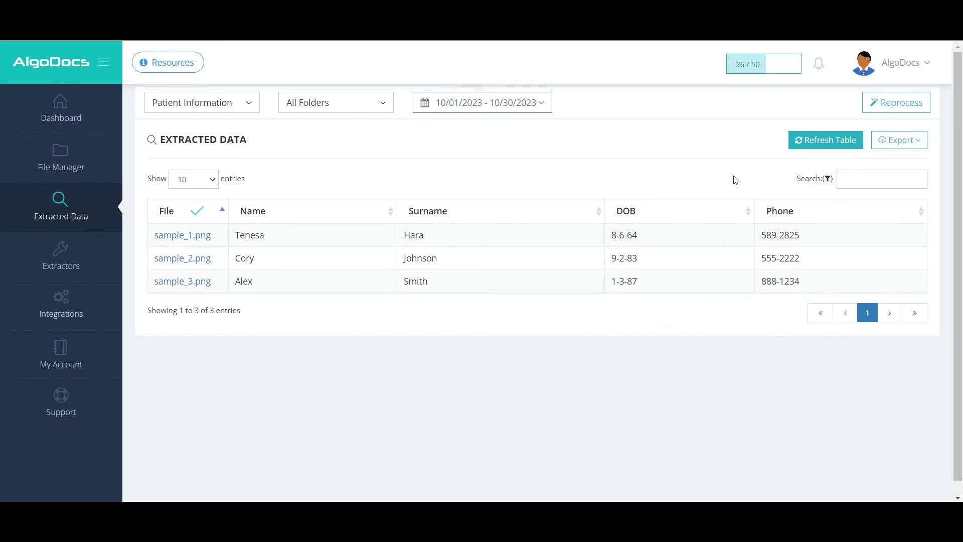
# - Export the extracted patient data using Export to Excel
pyautogui.click(900, 142)
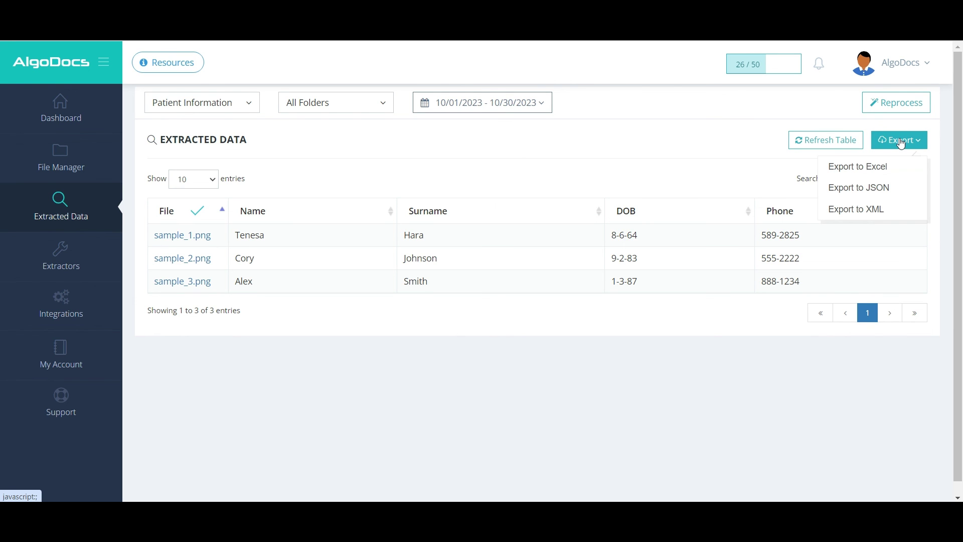
pyautogui.click(878, 167)
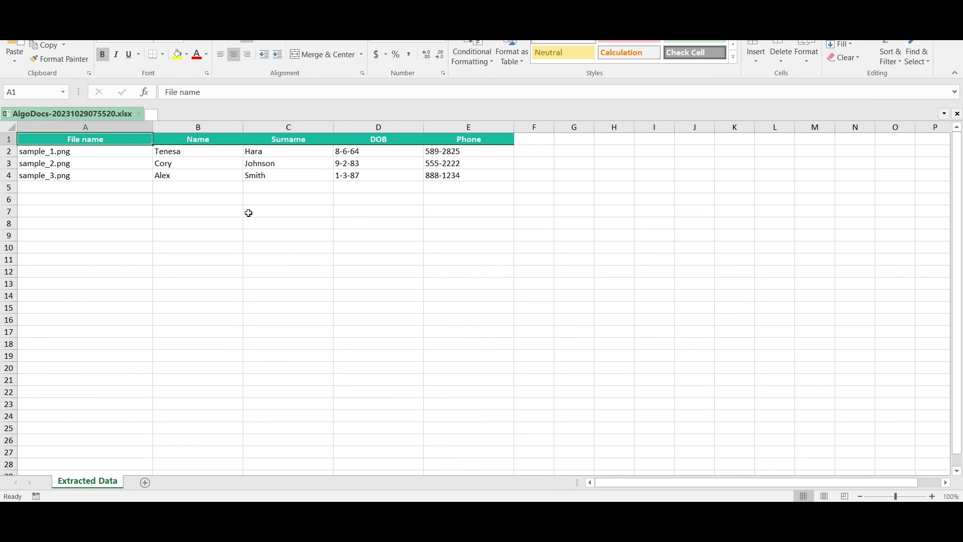
pyautogui.keyDown('ctrl'); pyautogui.scroll(2, 248, 213); pyautogui.keyUp('ctrl')
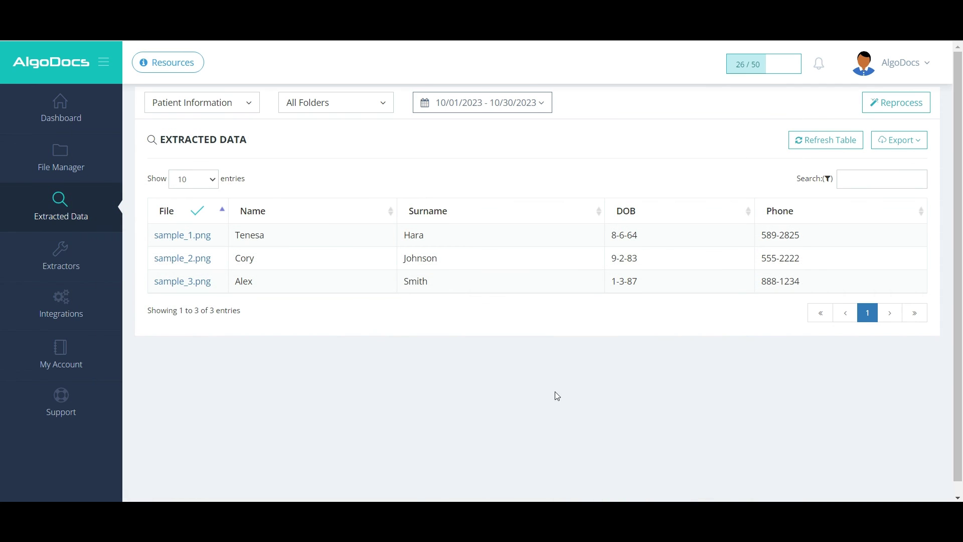
pyautogui.click(89, 304)
pyautogui.scroll(-4, 225, 295)
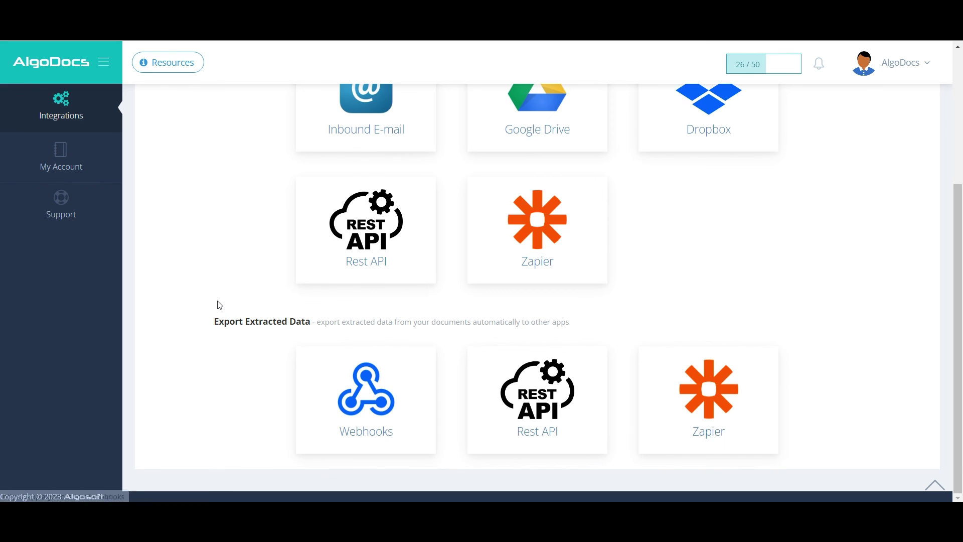
pyautogui.scroll(4, 219, 305)
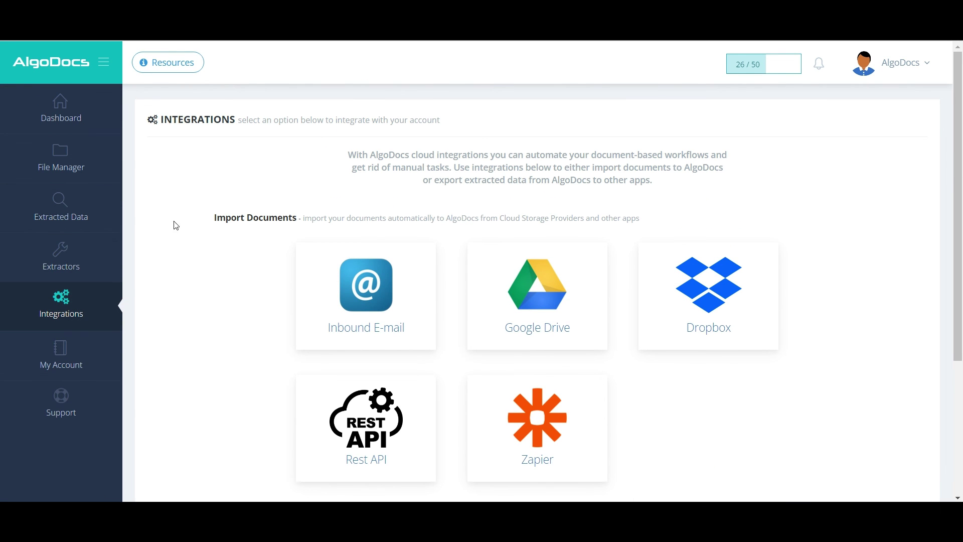
pyautogui.click(70, 212)
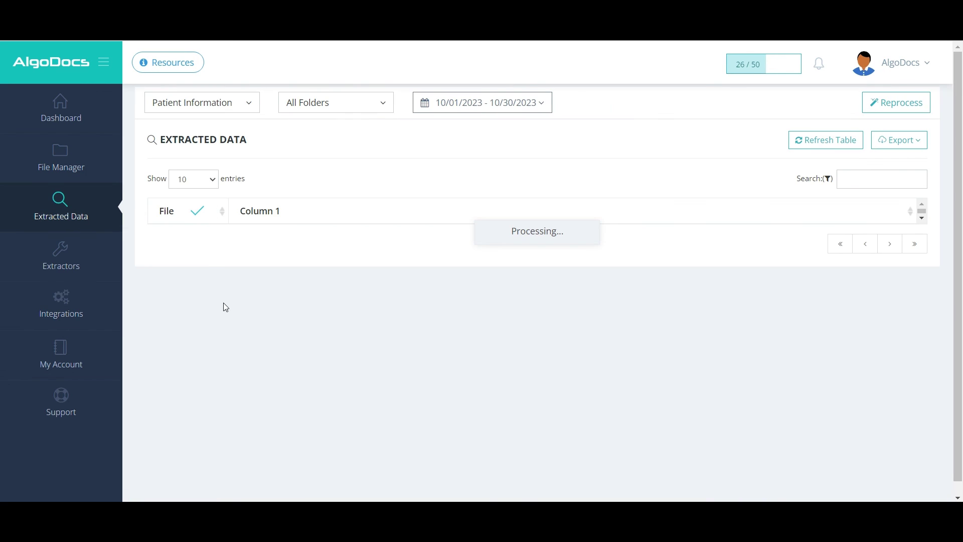